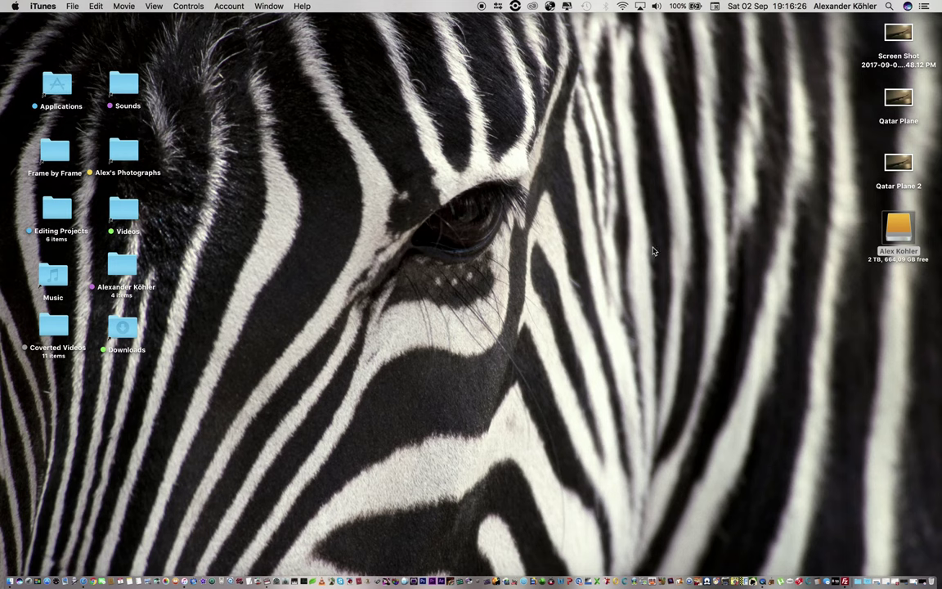
Leave iTunes and return to the Finder desktop
key("super+q")
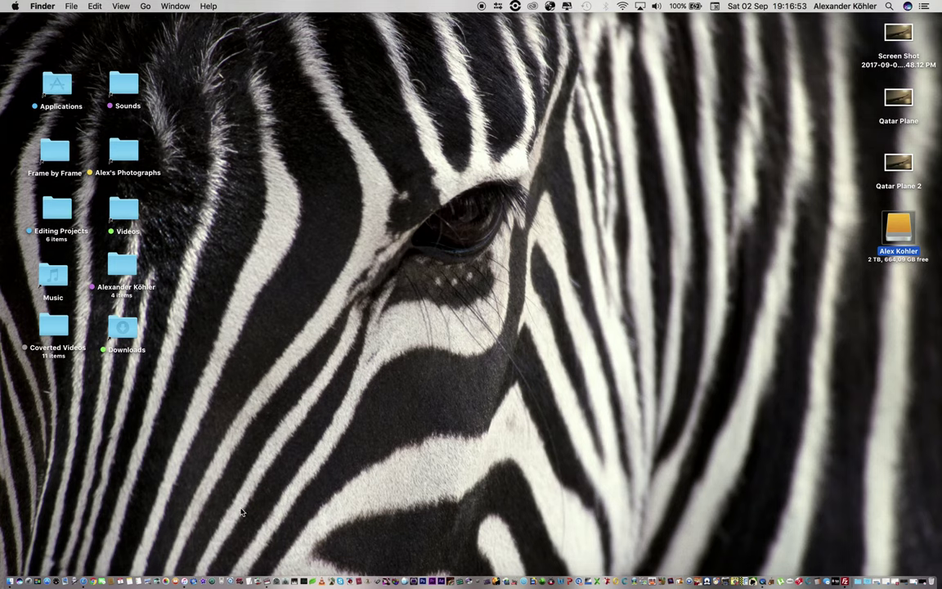
Bring Final Cut Pro forward, fit the whole flight sequence in the timeline, and check its Sequence Settings
left_click(267, 577)
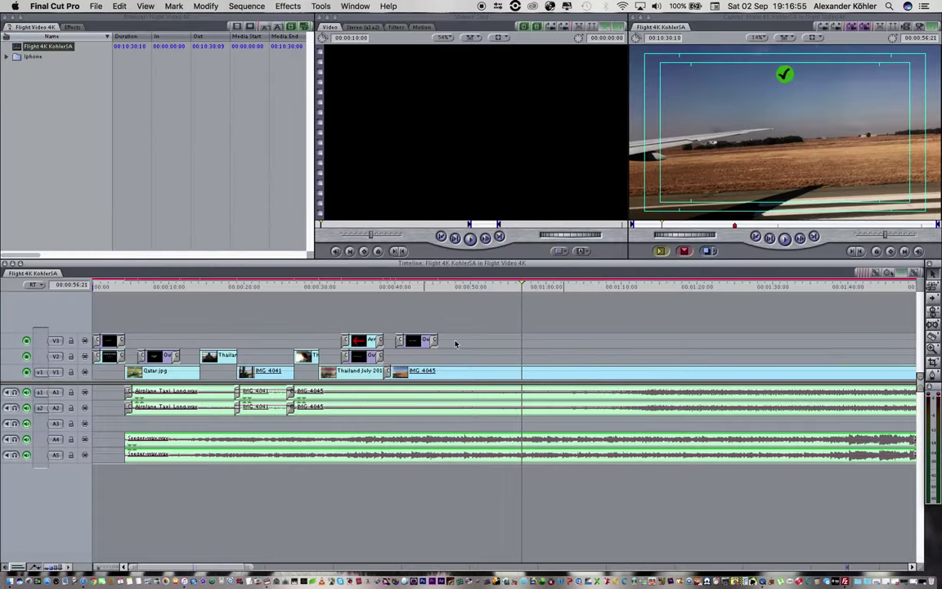
key("shift+z")
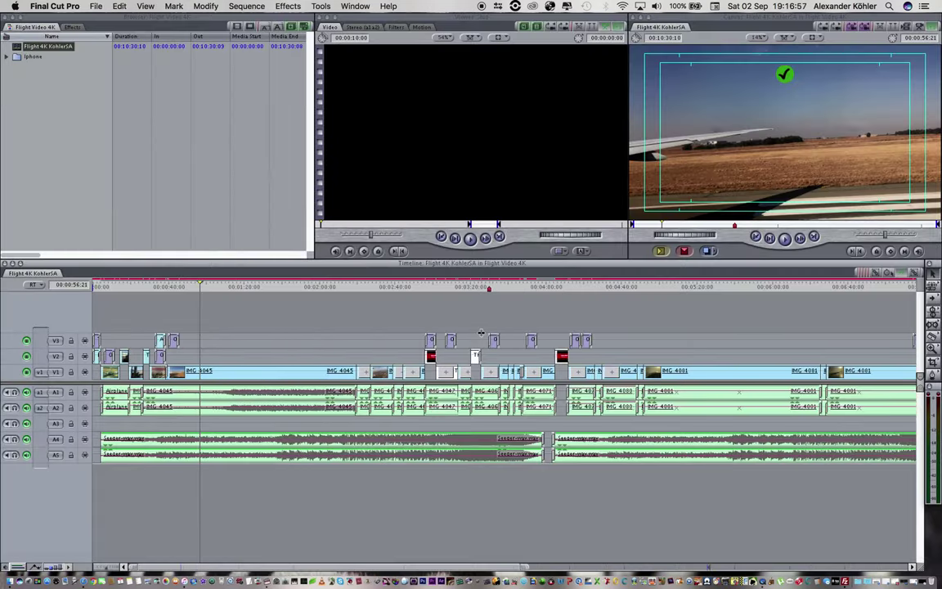
key("super+minus")
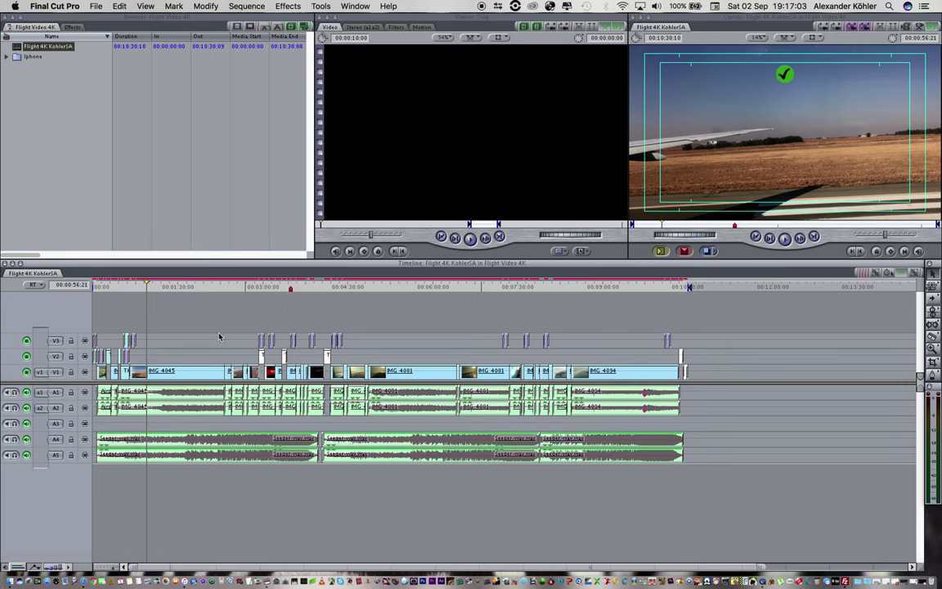
right_click(61, 46)
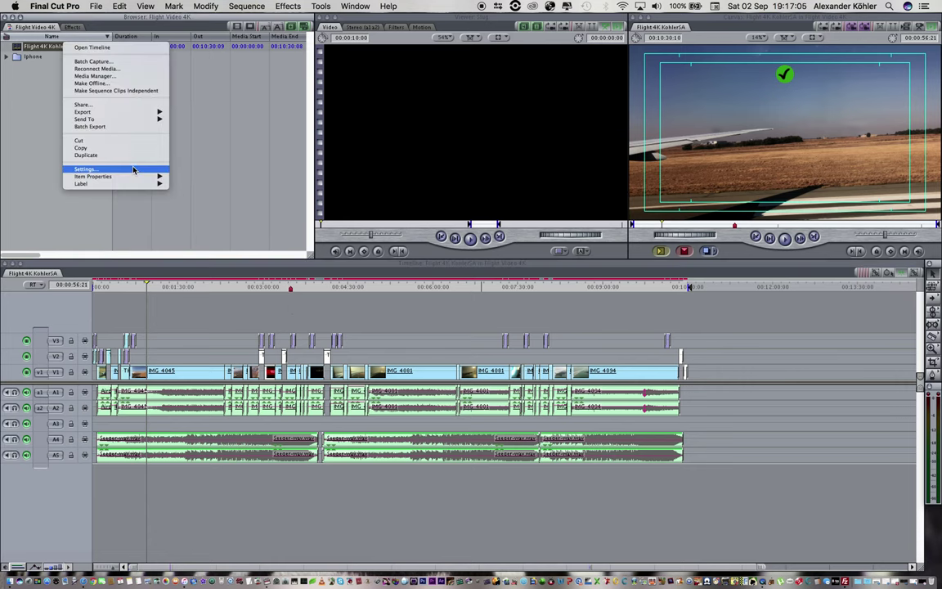
left_click(131, 167)
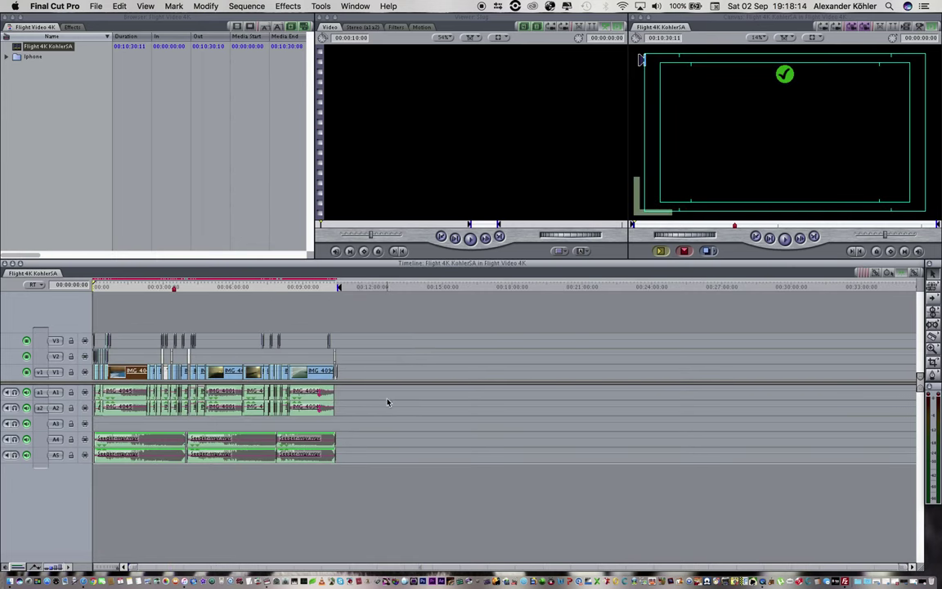
Lock the V3 and other video tracks plus every audio track from A1 onward
left_click(70, 340)
left_click(71, 356)
left_click(70, 356)
left_click(70, 372)
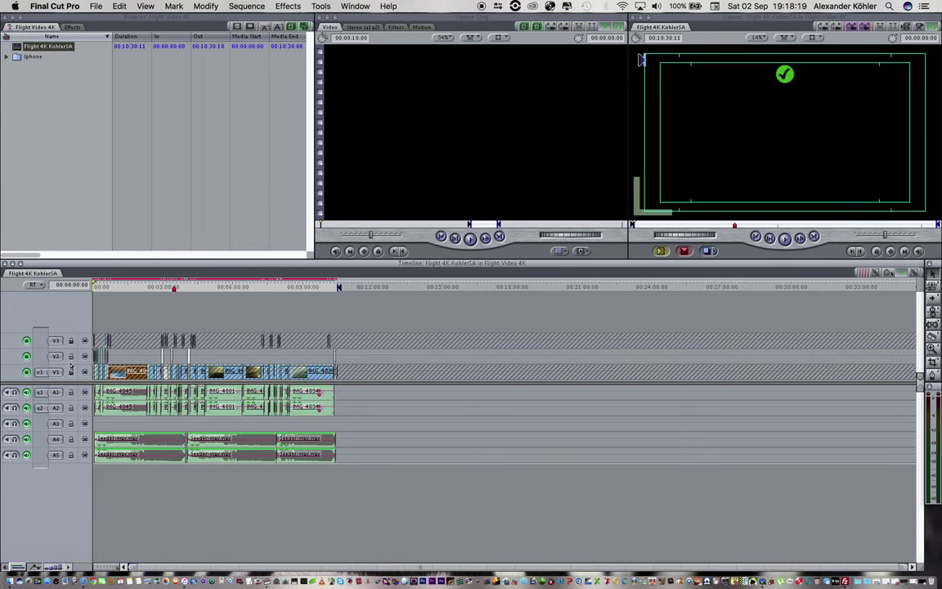
left_click(70, 357)
left_click(70, 392)
left_click(70, 408)
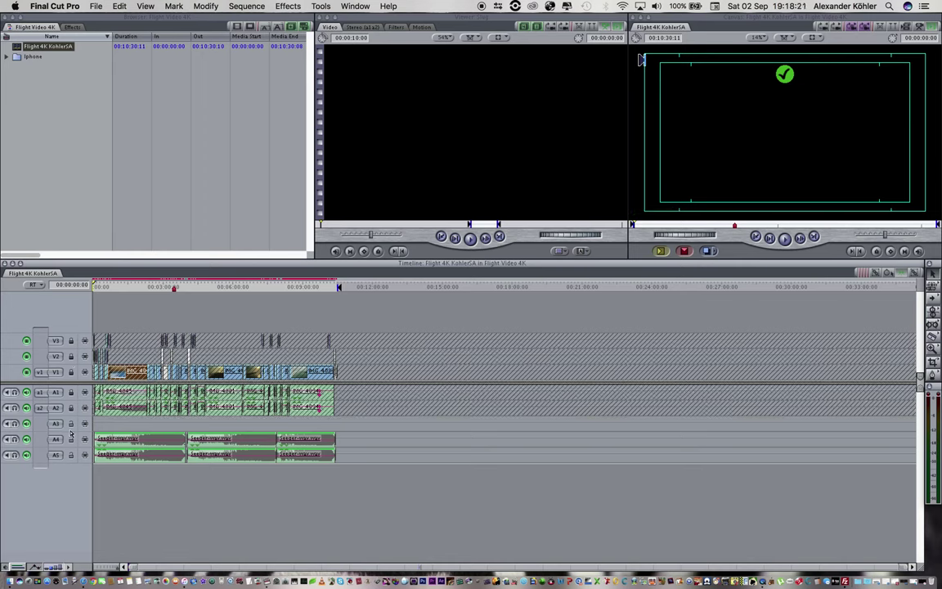
left_click(70, 423)
left_click(71, 439)
left_click(71, 454)
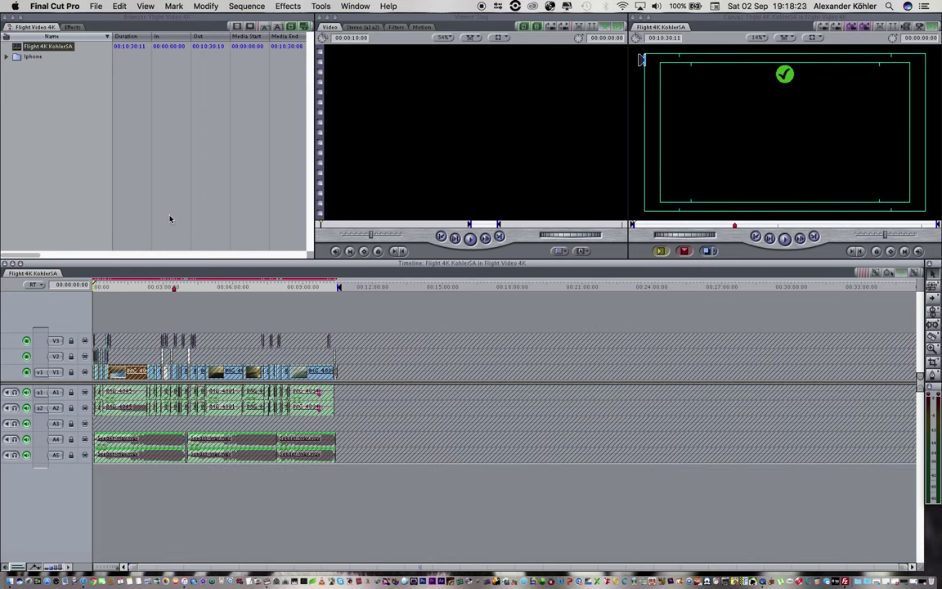
Start a QuickTime Conversion export of the sequence from the File menu
left_click(96, 6)
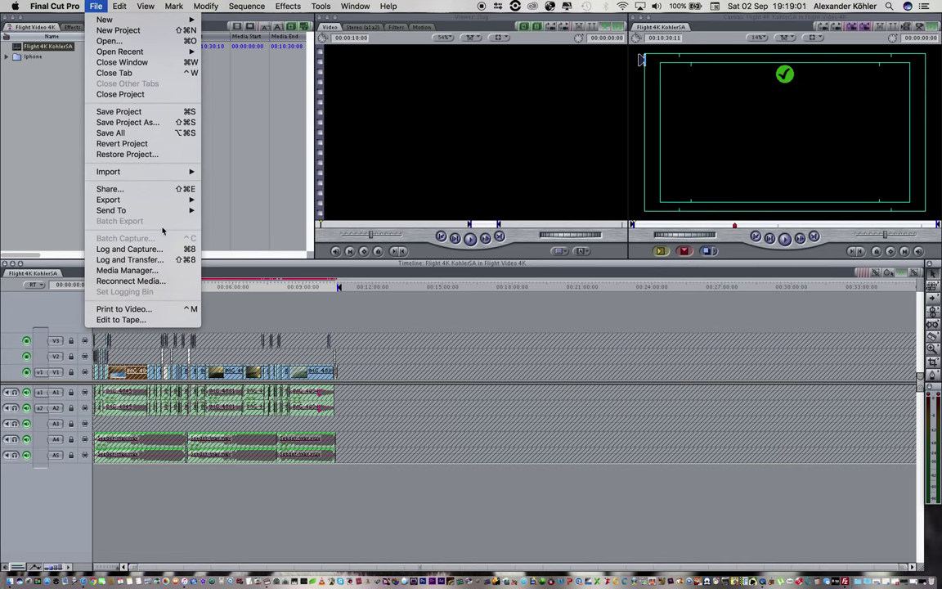
mouse_move(161, 203)
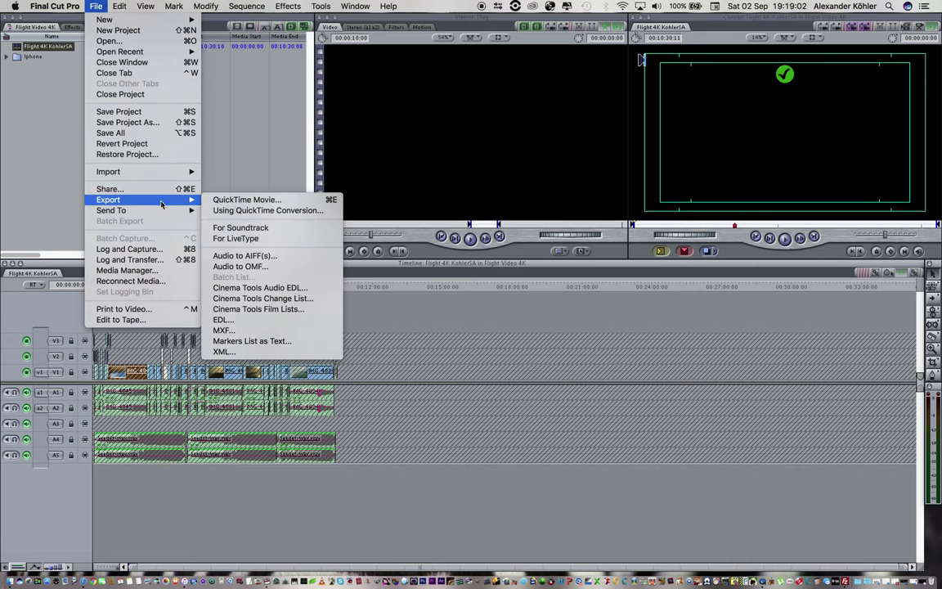
left_click(310, 214)
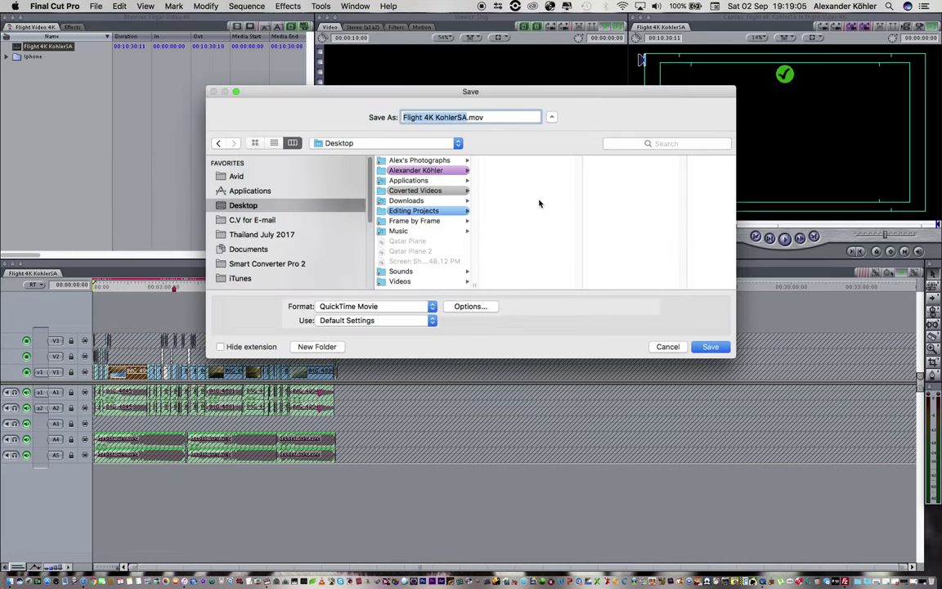
Set the export's video compression to Apple ProRes 422 HQ at 25 fps
left_click(472, 308)
left_click(397, 82)
left_click(438, 87)
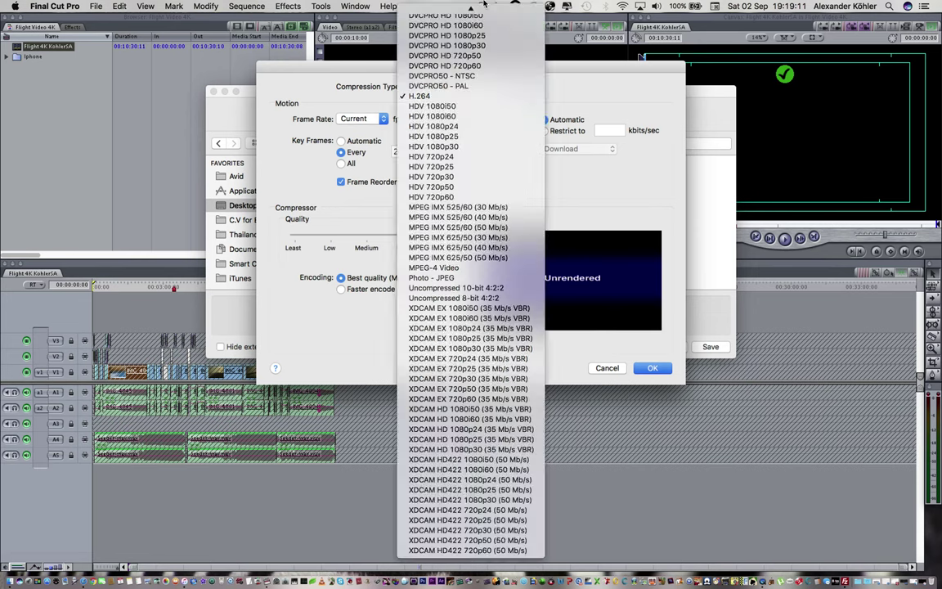
left_click(498, 98)
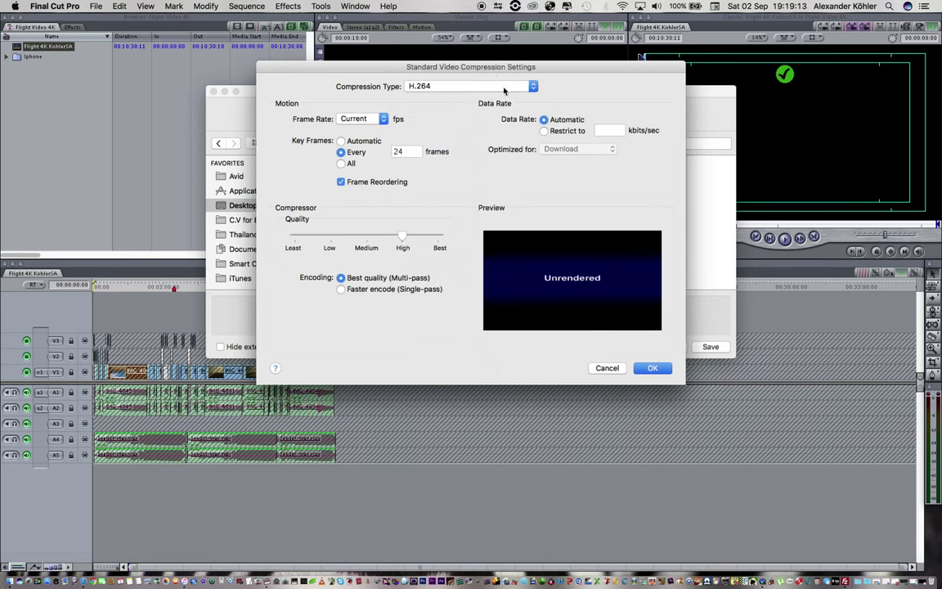
left_click(504, 87)
scroll(507, 65, "up", 5)
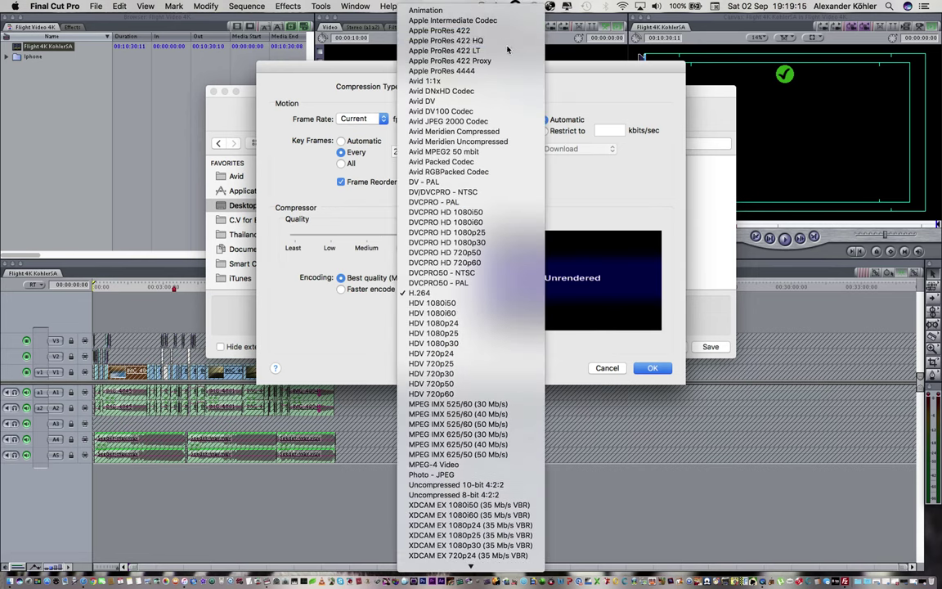
left_click(506, 43)
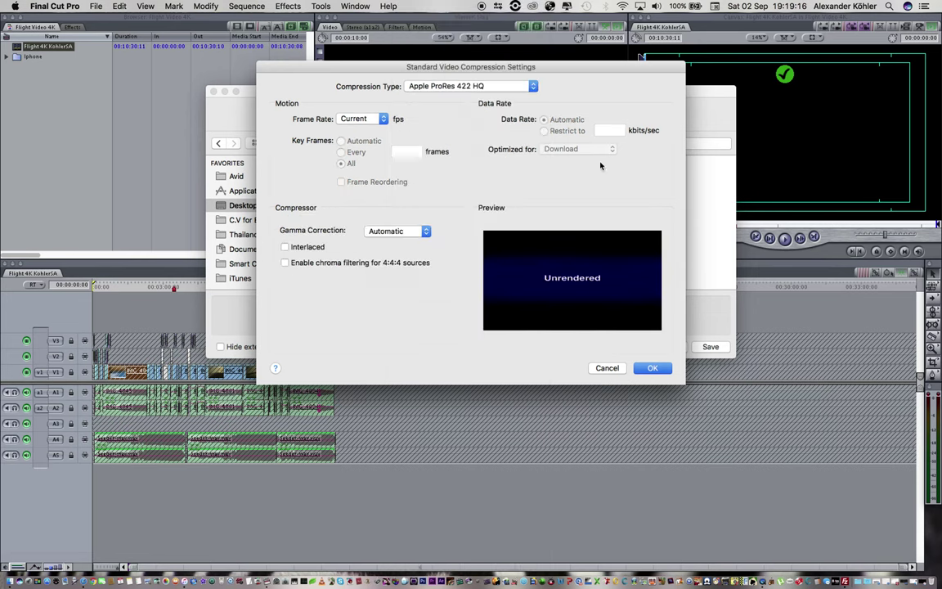
left_click(374, 121)
left_click(327, 172)
left_click(653, 369)
left_click(656, 368)
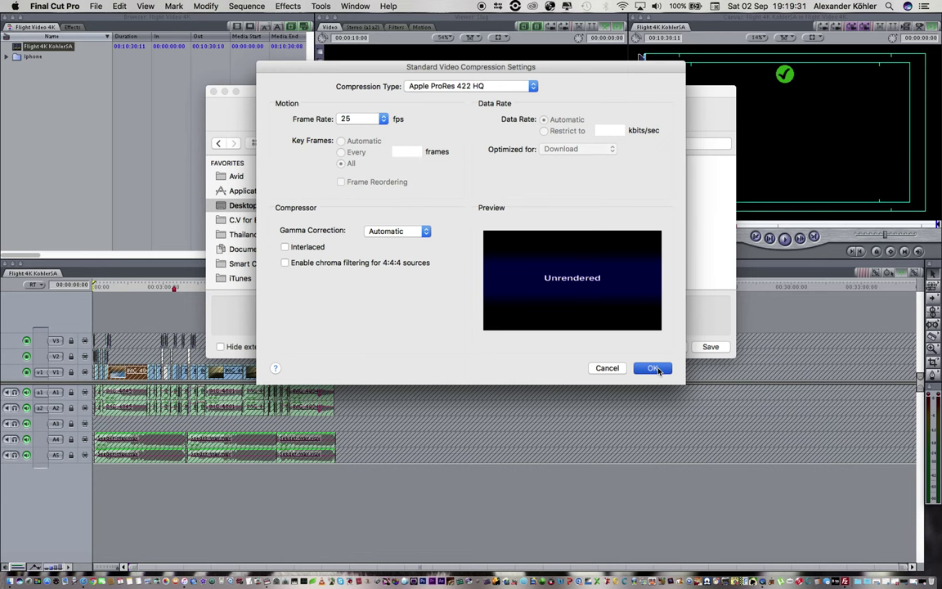
Save the movie to the Desktop as 'Flight 4K KohlerSA.mov' and hide Final Cut Pro
key("Return")
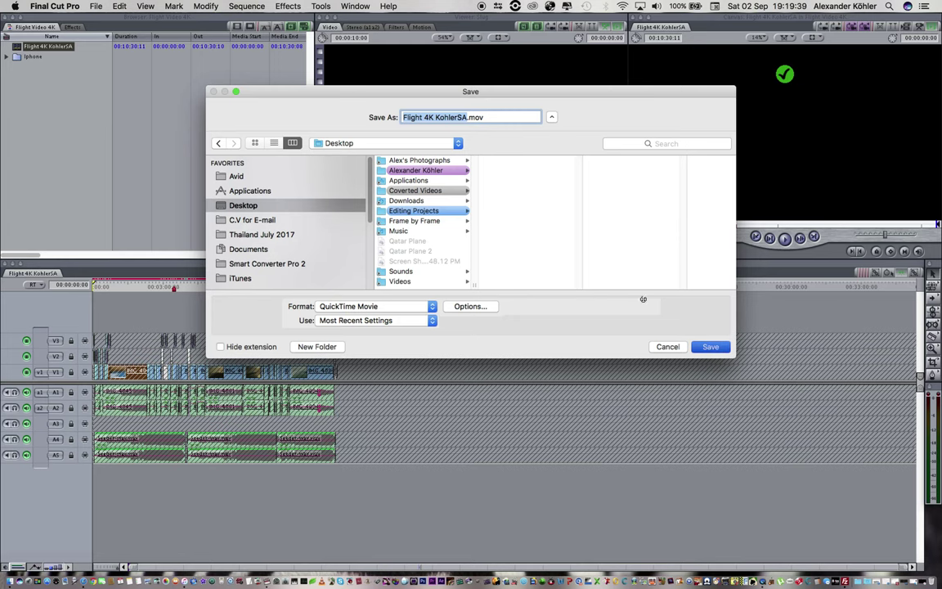
key("Return")
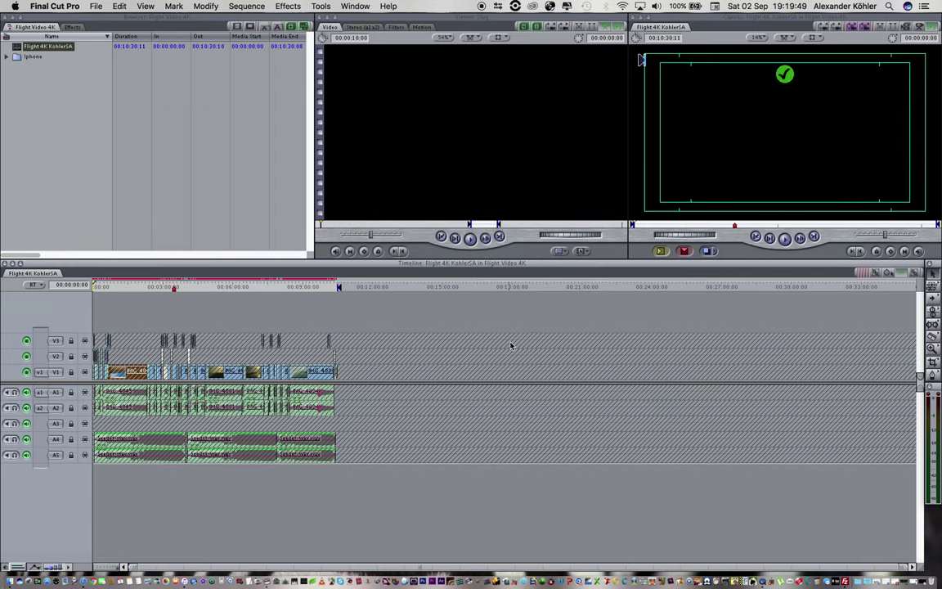
key("super+h")
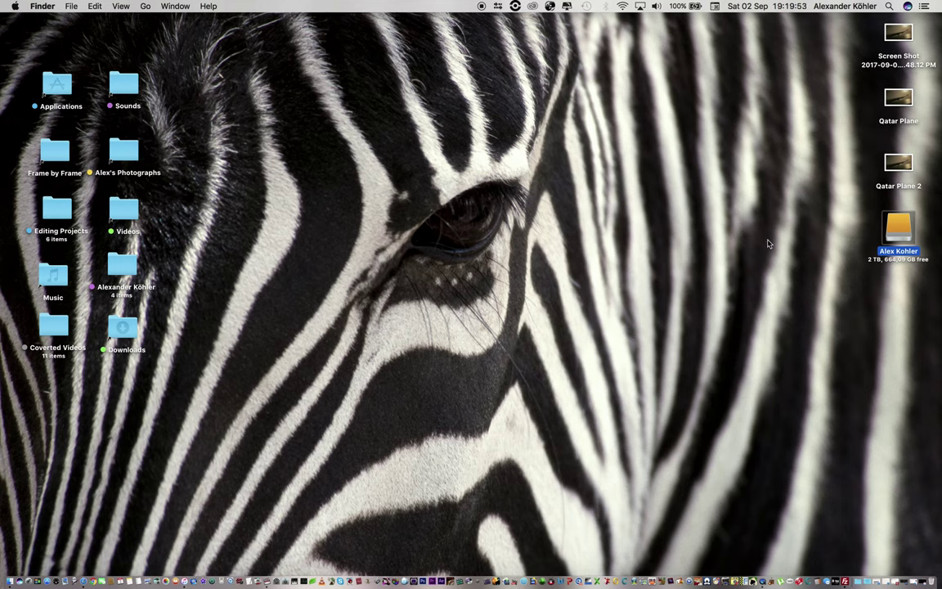
Open 'Flight Video 4K Apple Pro Res' from the external drive's Thailand July 2017 > Exports folder in QuickTime
double_click(896, 235)
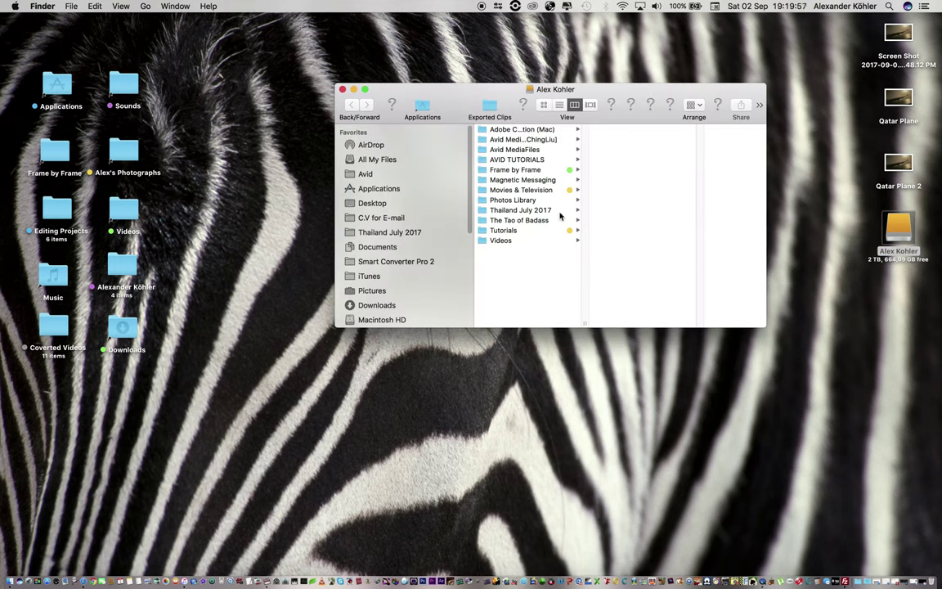
left_click(520, 210)
left_click(659, 149)
left_click(609, 141)
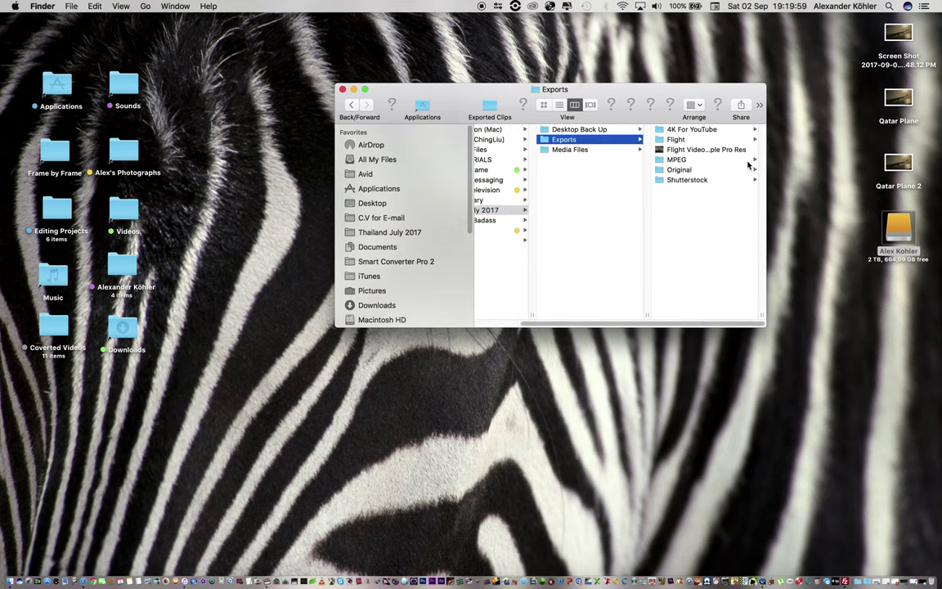
left_click(673, 149)
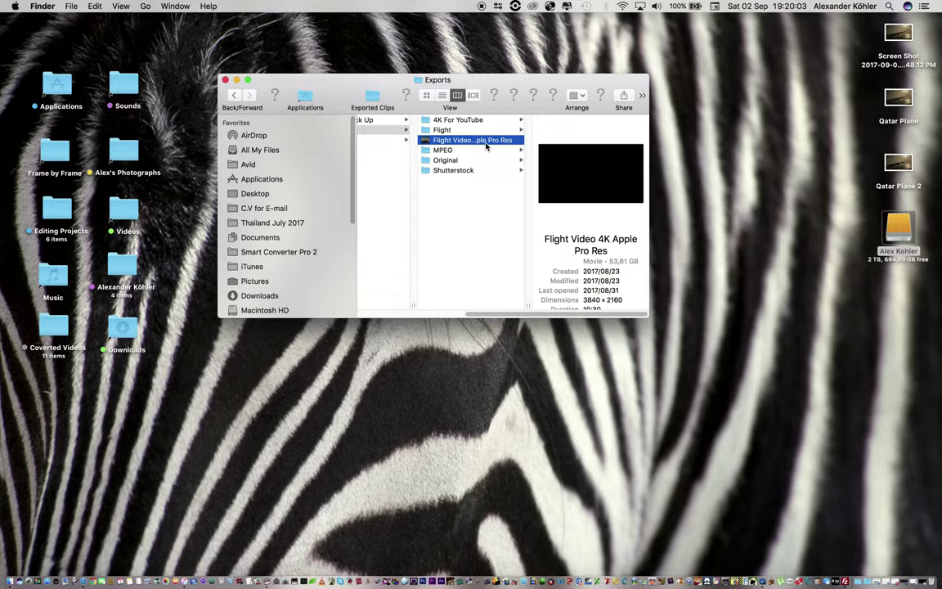
double_click(479, 142)
Confirm ProRes 422 HQ, 3840 × 2160 in the Movie Inspector, scrub to 08:13, then close the Inspector
left_click(204, 6)
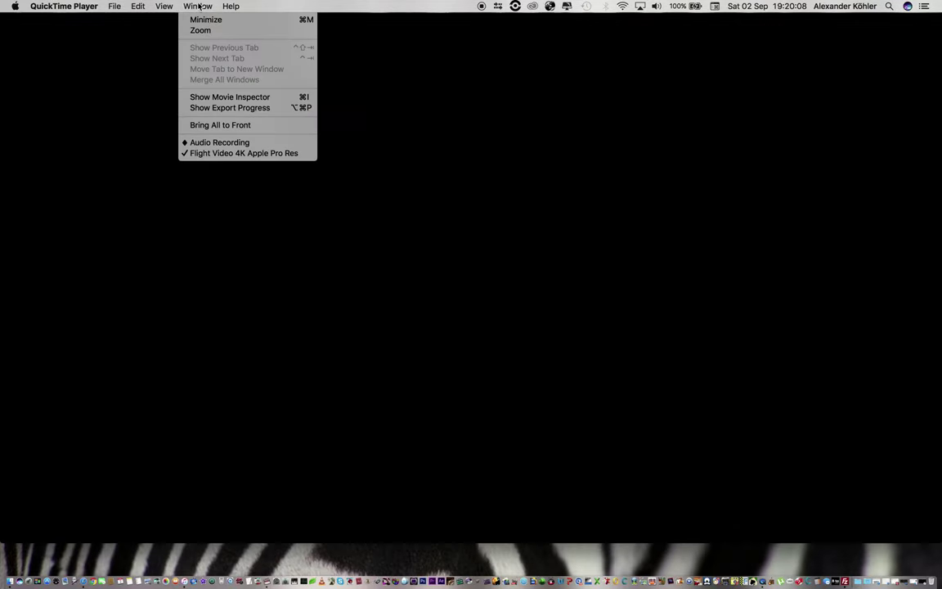
left_click(214, 94)
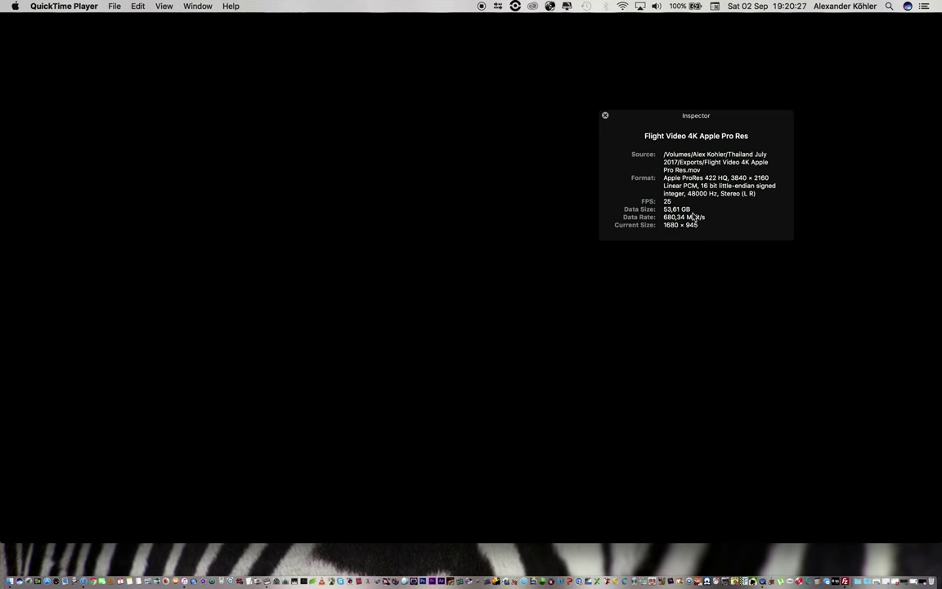
left_click_drag(394, 454, 456, 454)
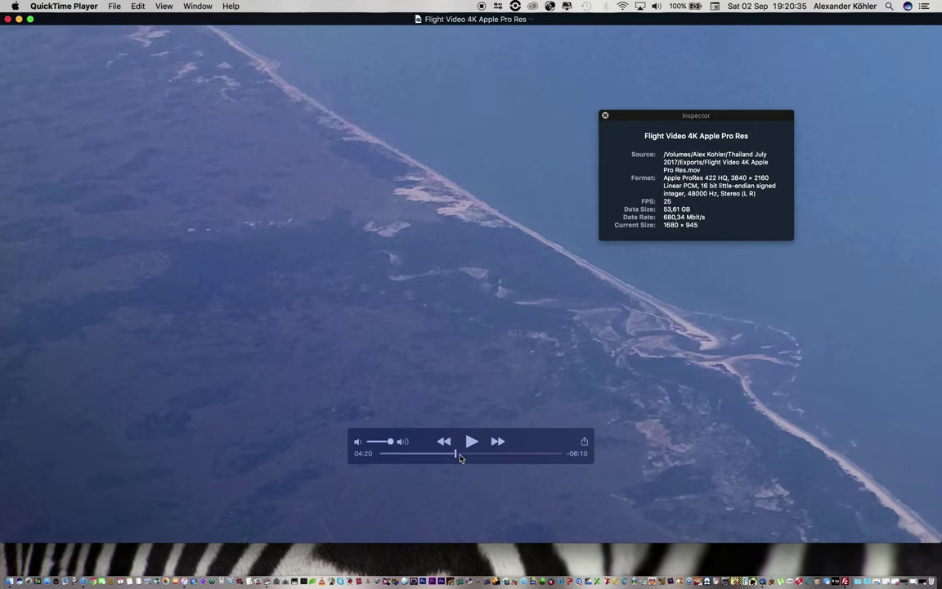
left_click(521, 454)
left_click(605, 116)
Close the movie and launch Compressor from the Dock
key("super+w")
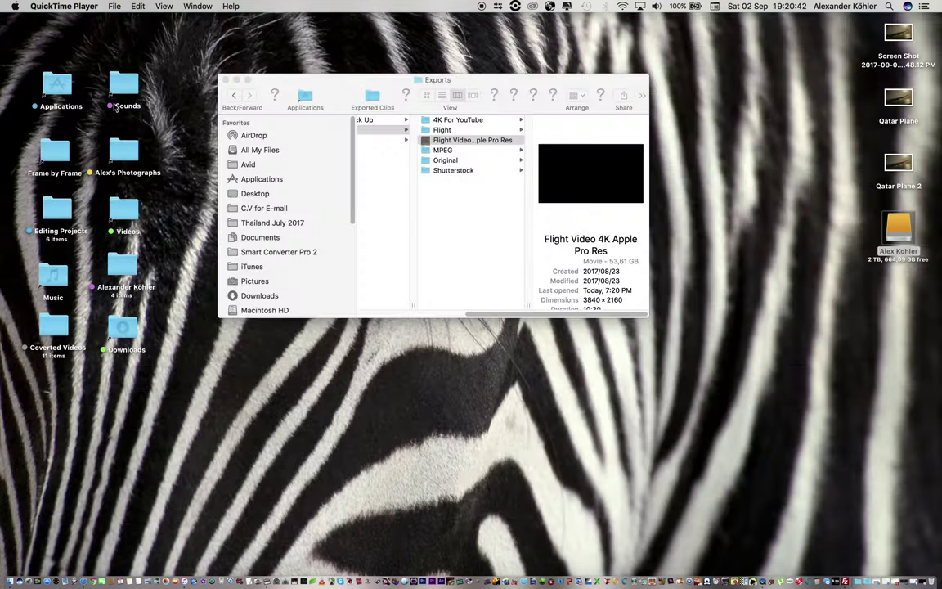
mouse_move(262, 577)
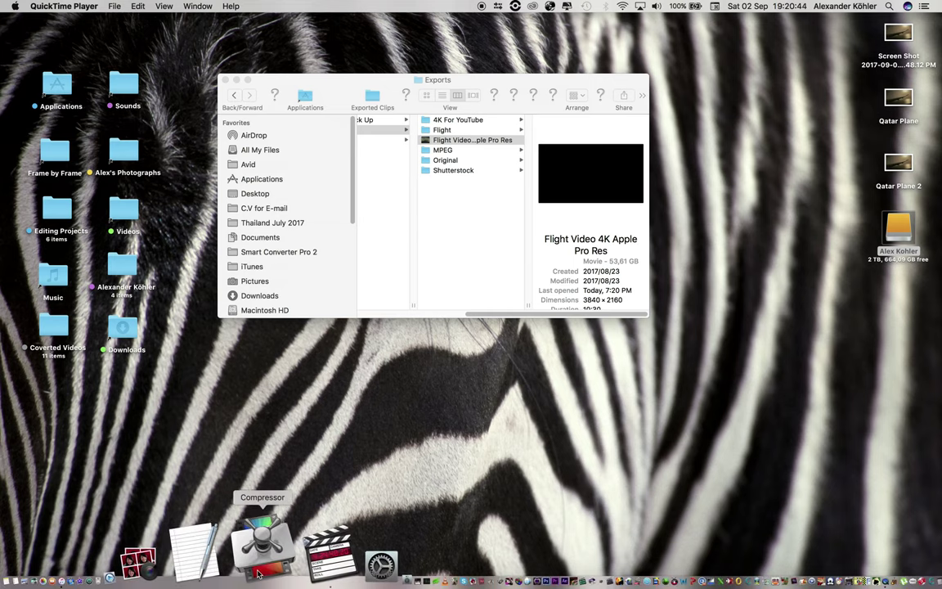
left_click(259, 563)
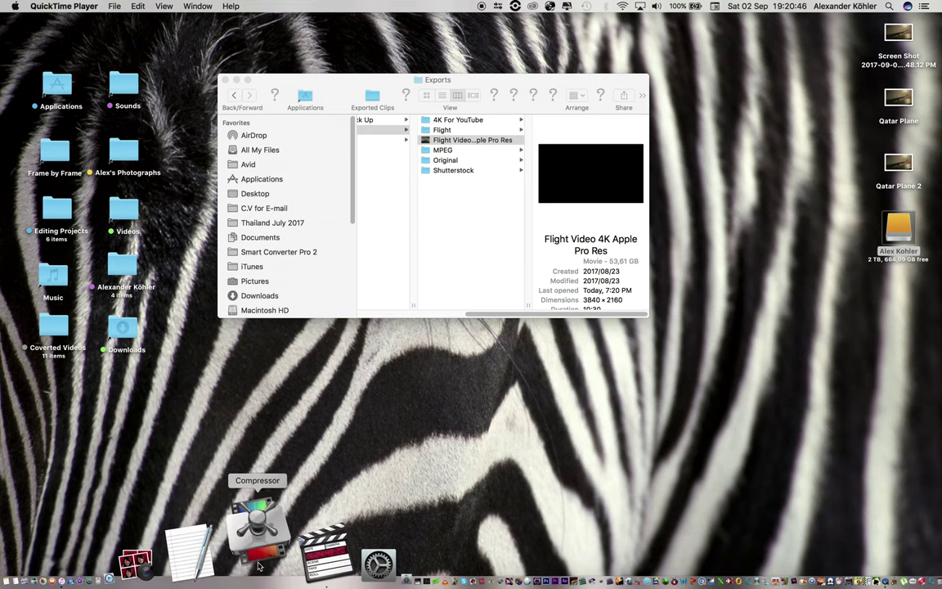
Drag the Flight Video 4K Apple Pro Res file into Compressor as a job and try an HD 1080p output
left_click(33, 565)
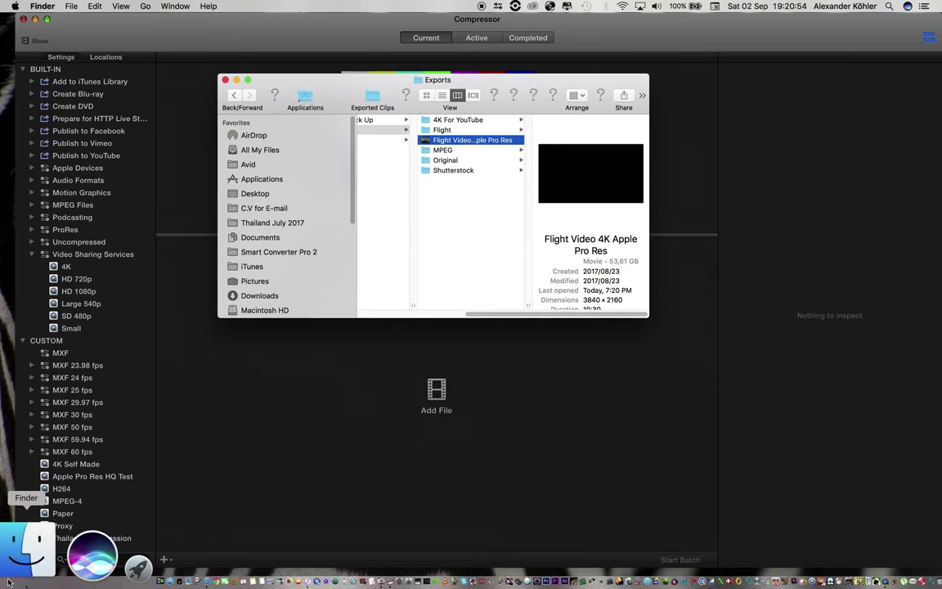
left_click_drag(445, 140, 509, 393)
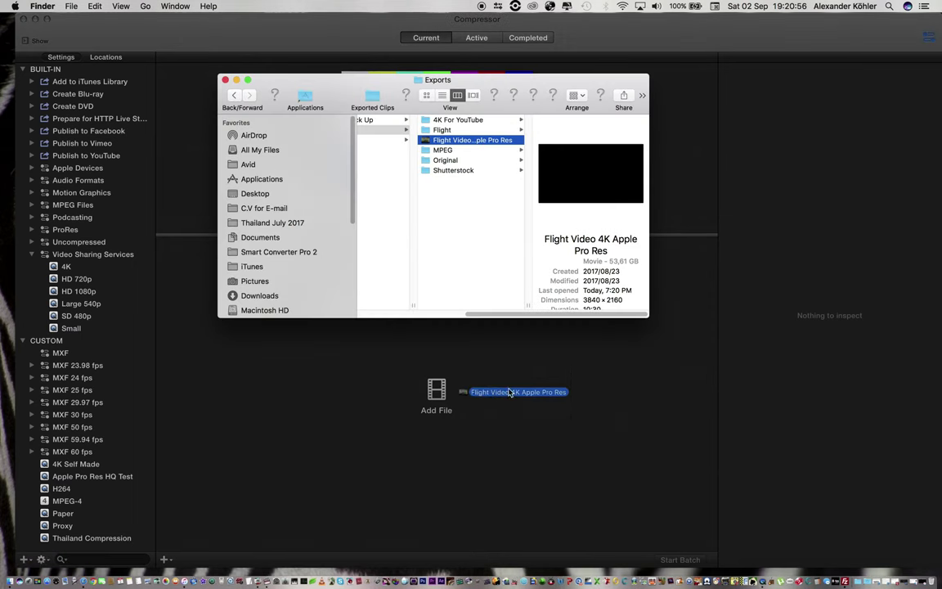
left_click_drag(489, 294, 483, 392)
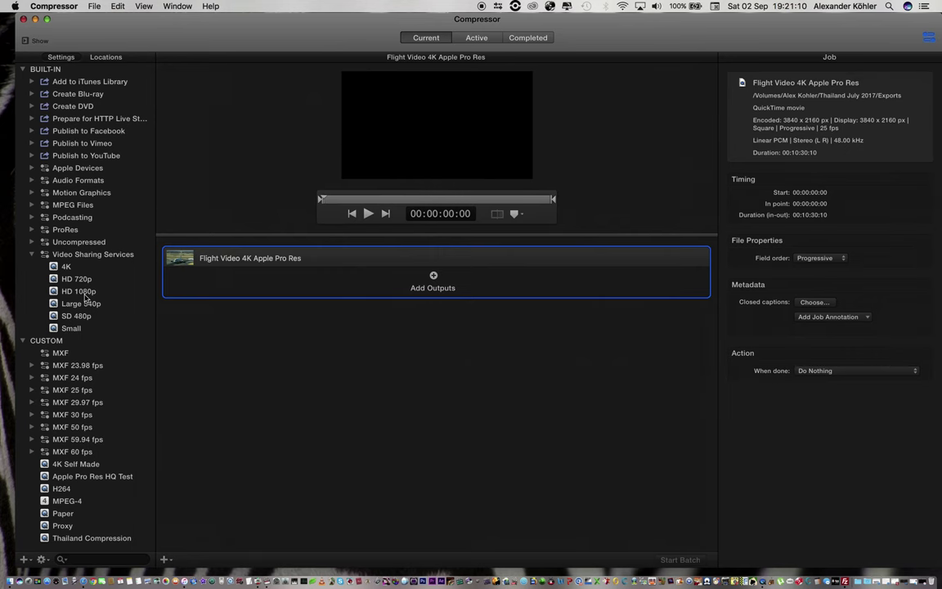
left_click_drag(84, 293, 395, 284)
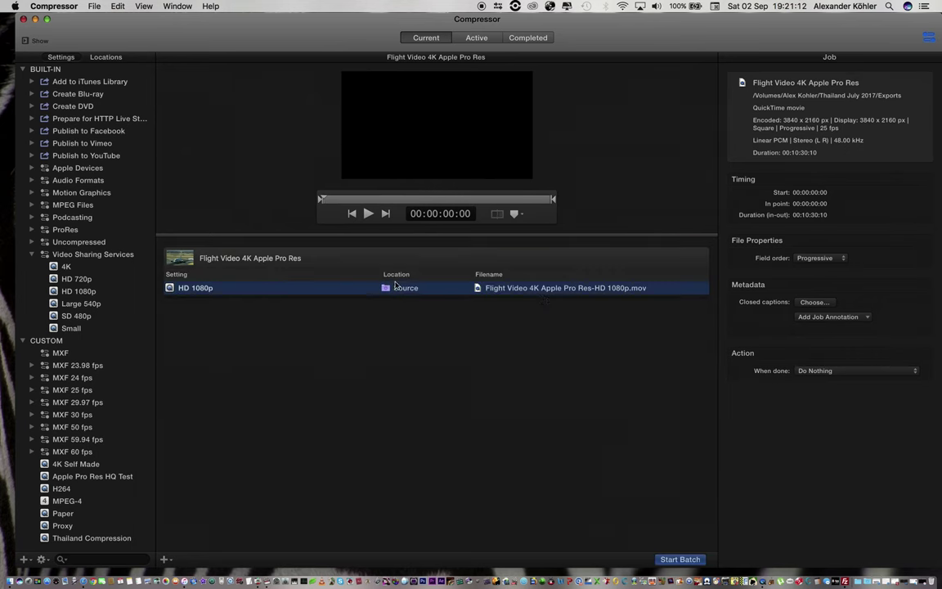
left_click(395, 287)
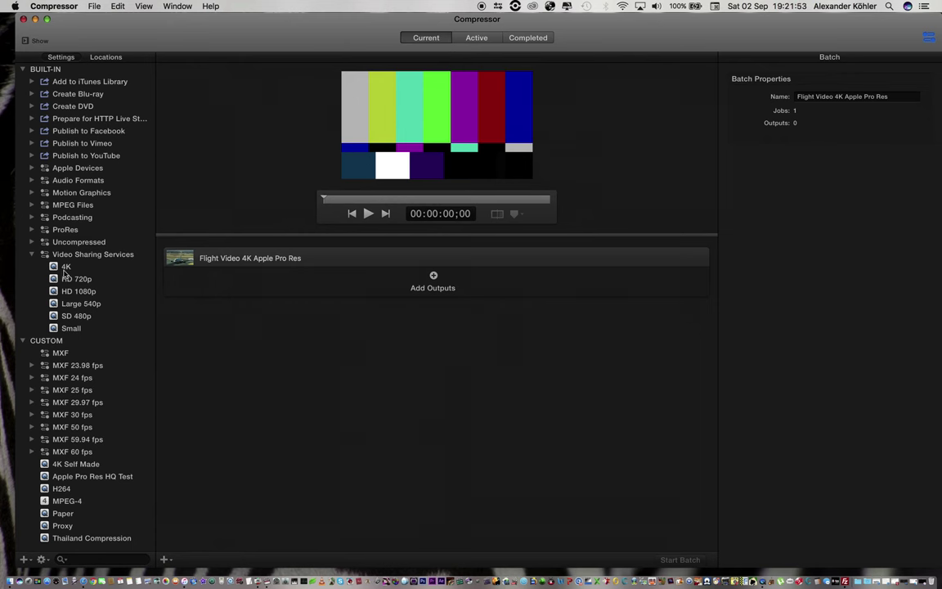
Add the 4K preset to the flight video job and fix its frame size at 3840 × 2160
left_click_drag(64, 272, 501, 276)
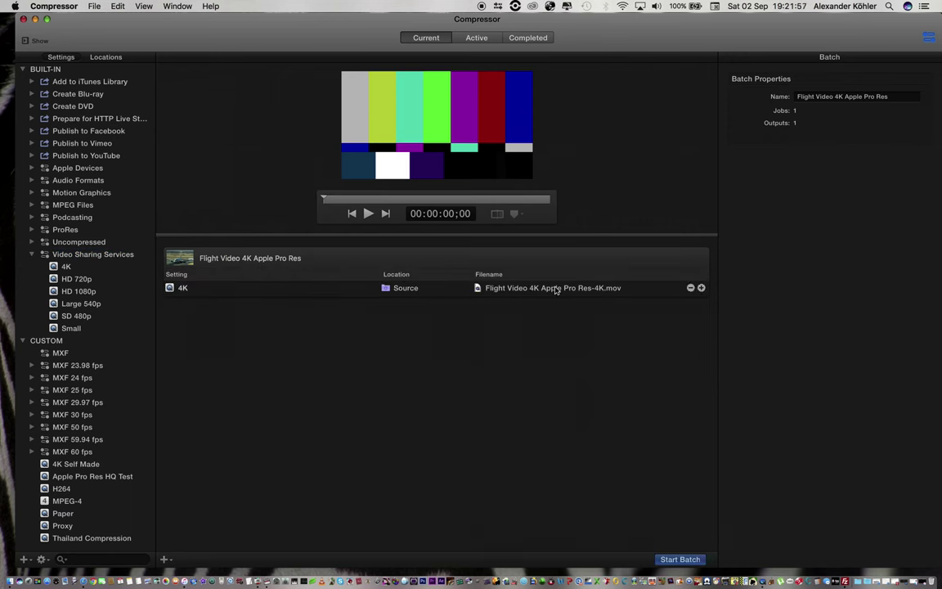
left_click(539, 289)
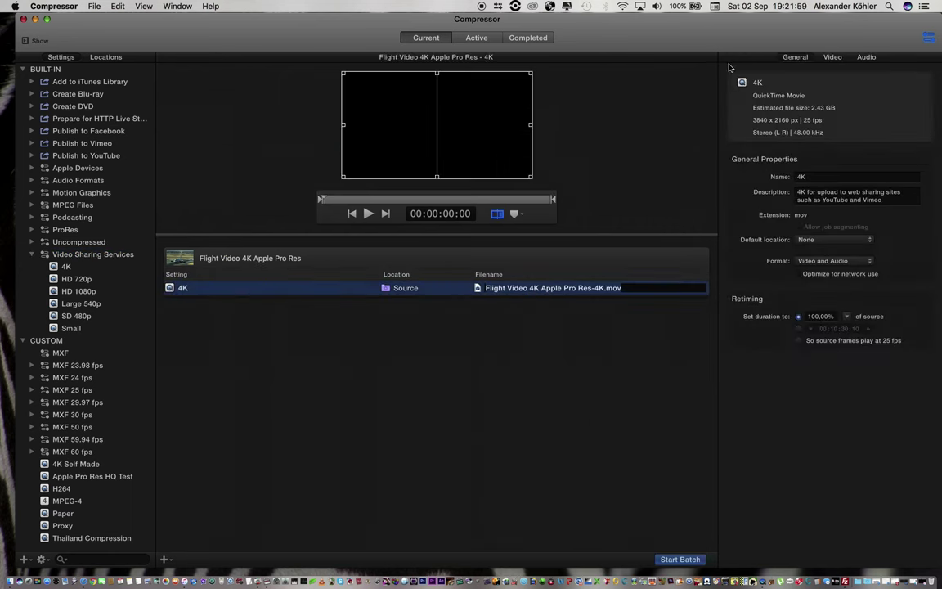
left_click_drag(719, 31, 674, 31)
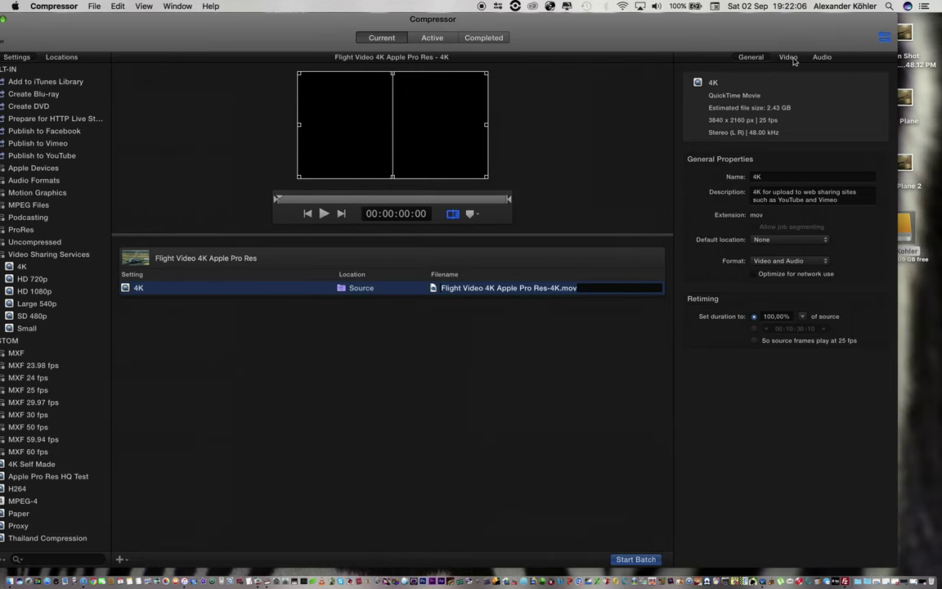
left_click(792, 59)
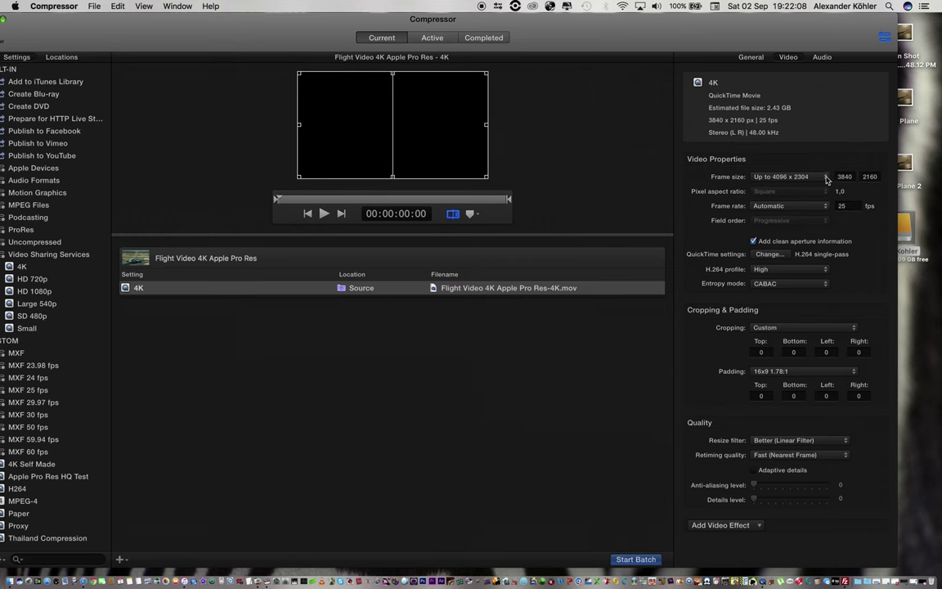
left_click(826, 178)
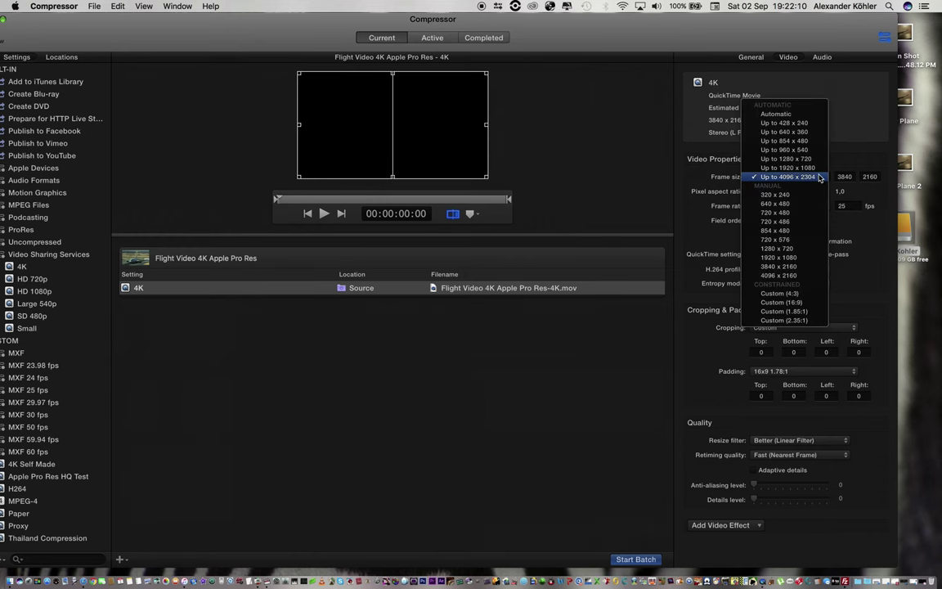
left_click(811, 267)
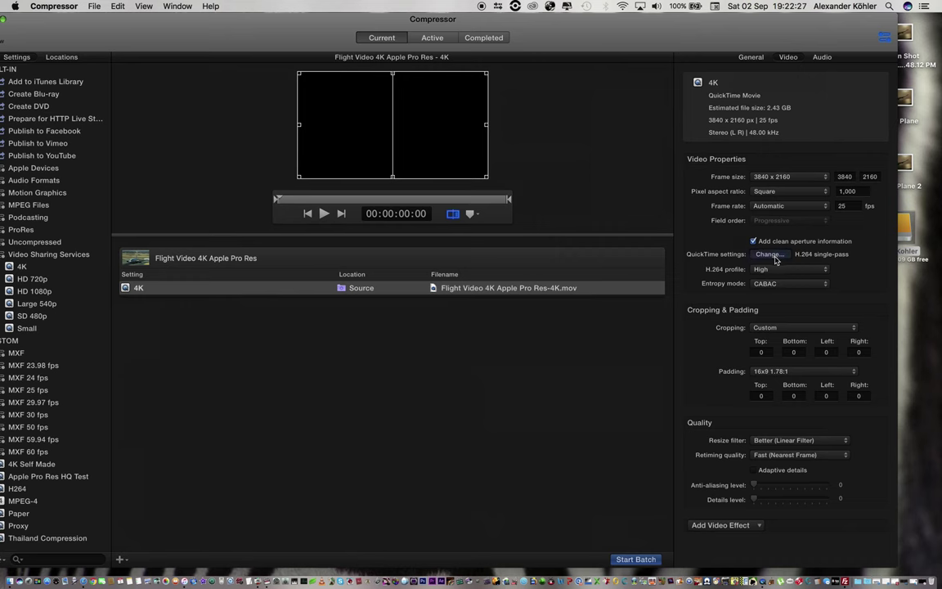
Change the 4K output's H.264 data-rate limit from 30000 to 50000 kbits/sec
left_click(772, 255)
double_click(607, 131)
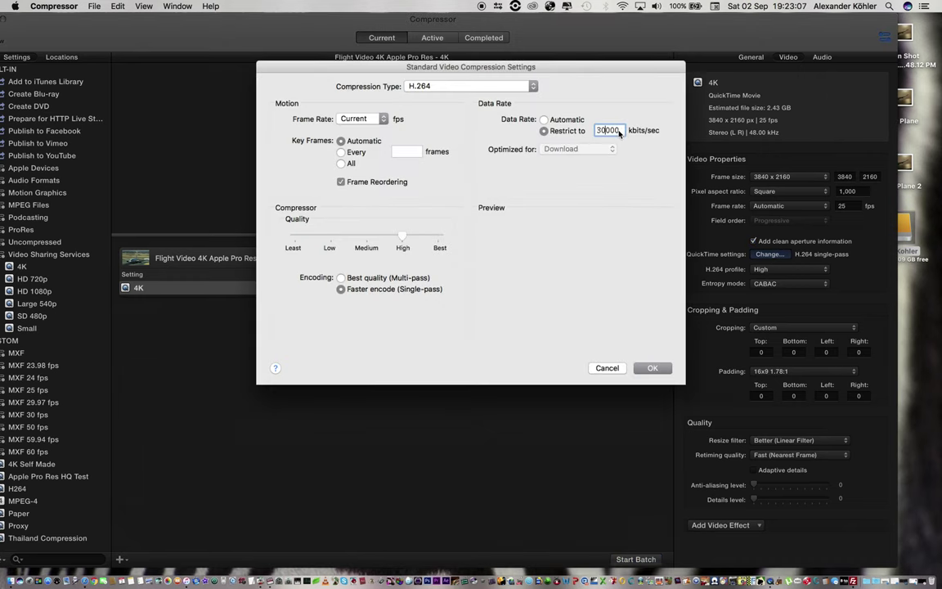
type("500")
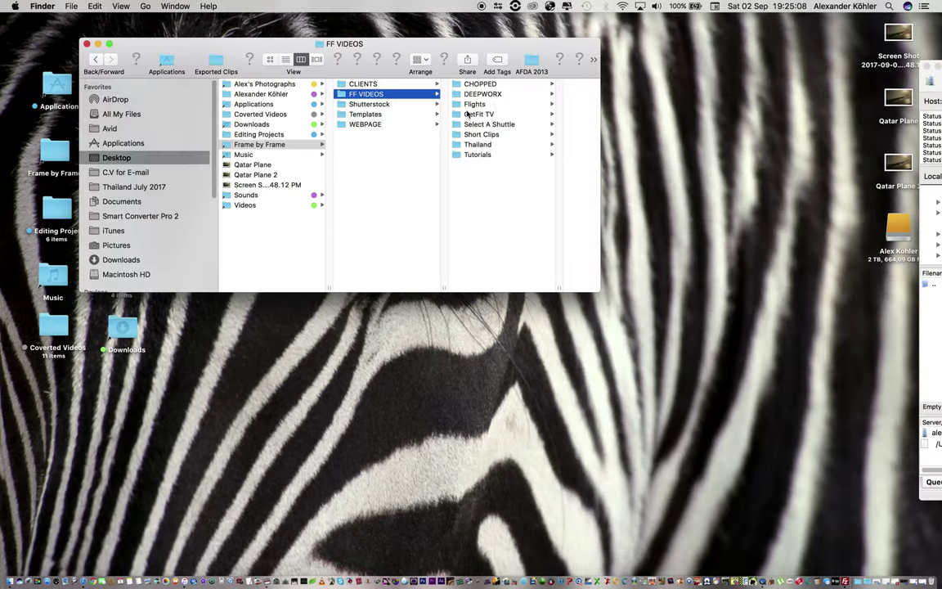
Check Qatar Airways Flight.mov's H.264, 3840×2160, 4,01 GB details, then play full screen and pause at 02:14
left_click(560, 101)
left_click(551, 81)
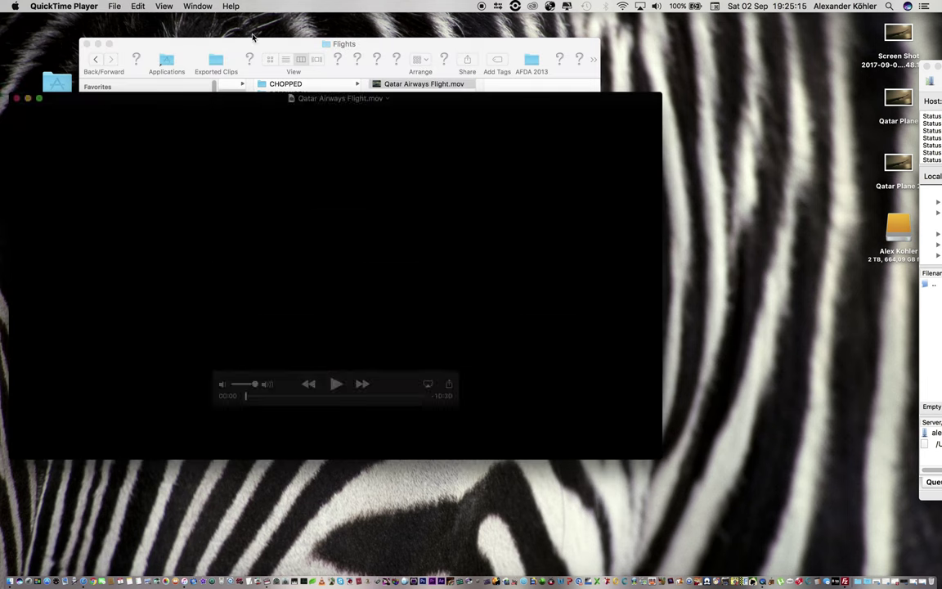
left_click(197, 6)
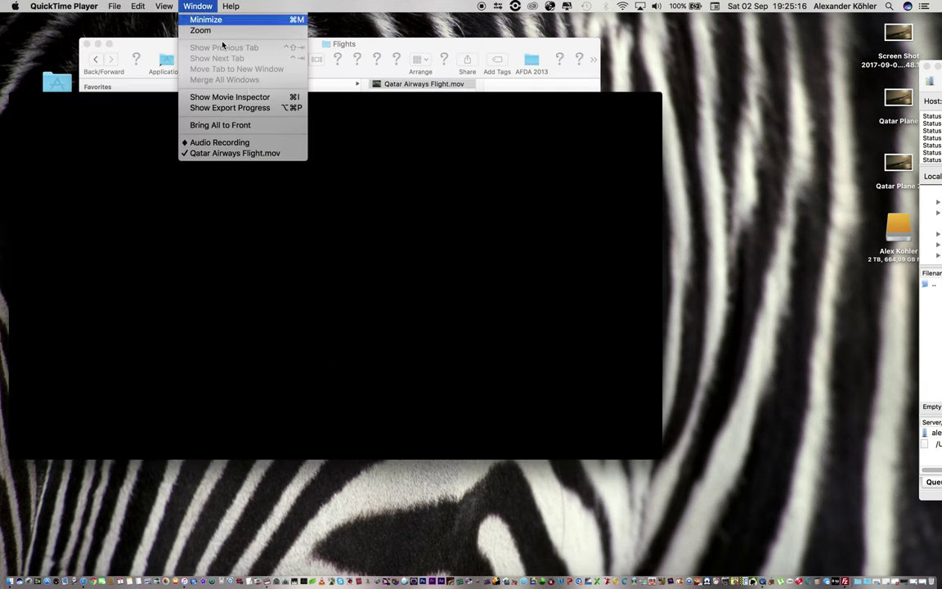
left_click(232, 96)
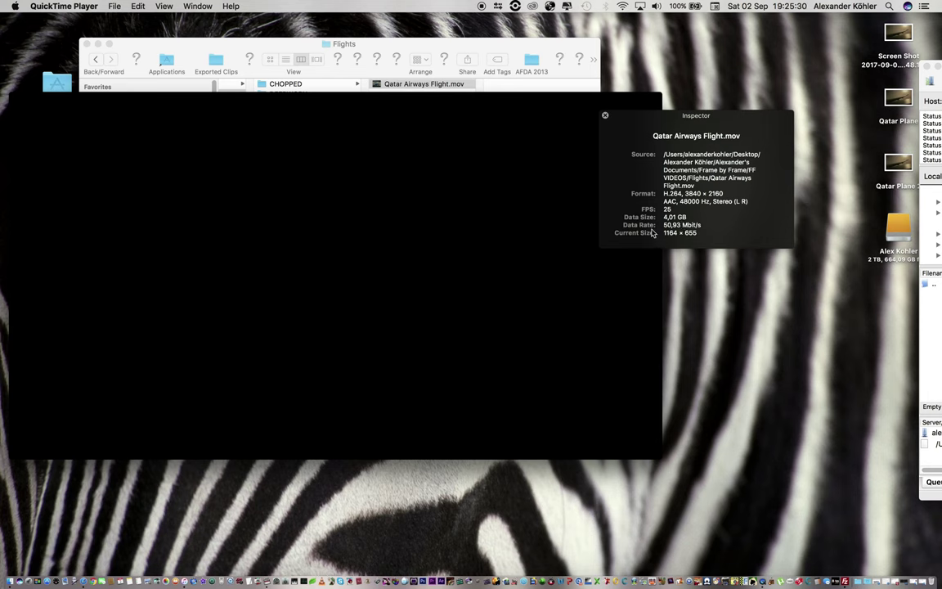
left_click(605, 117)
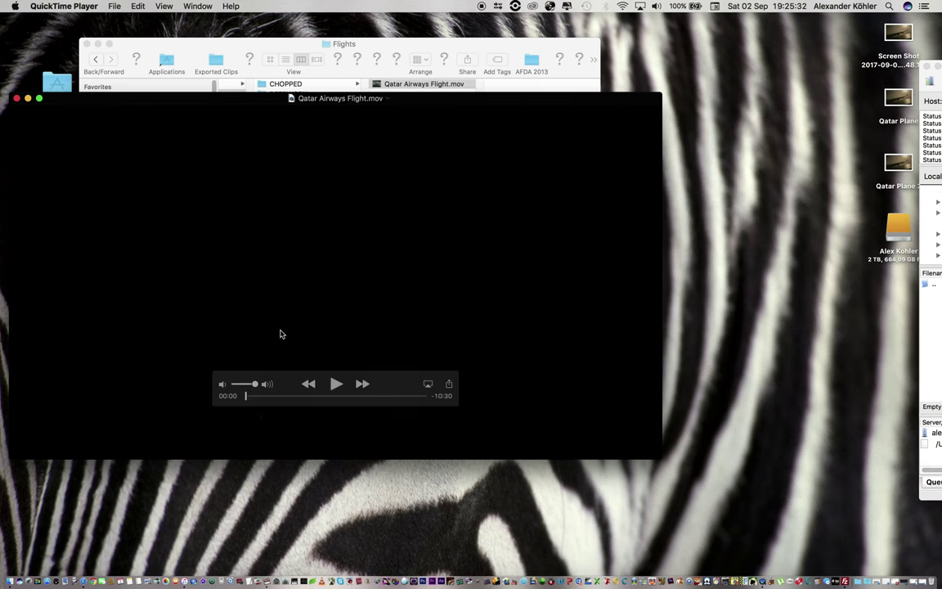
key("space")
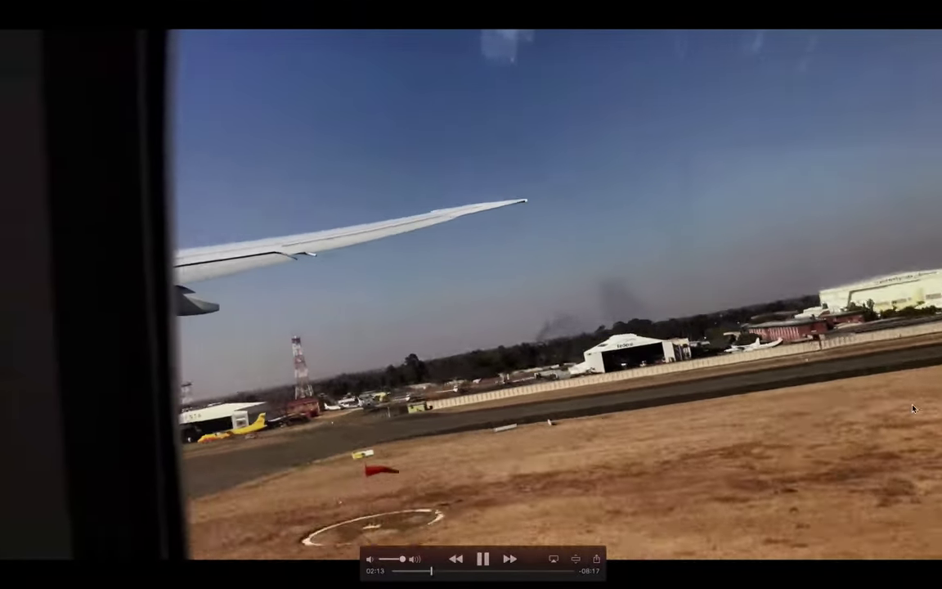
key("space")
Shrink the player and view the compressed and ProRes flight videos side by side near 02:21
key("Escape")
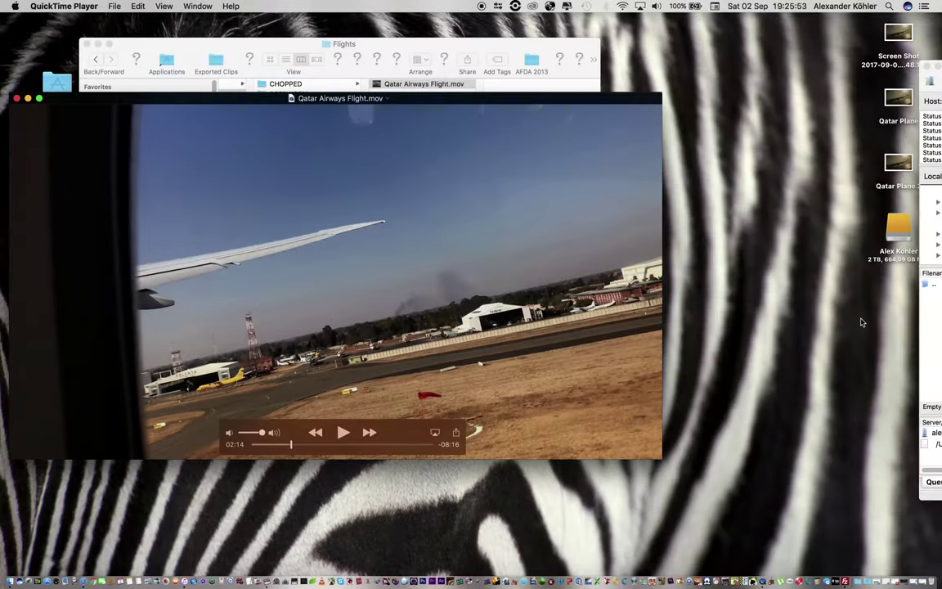
left_click_drag(661, 452, 420, 321)
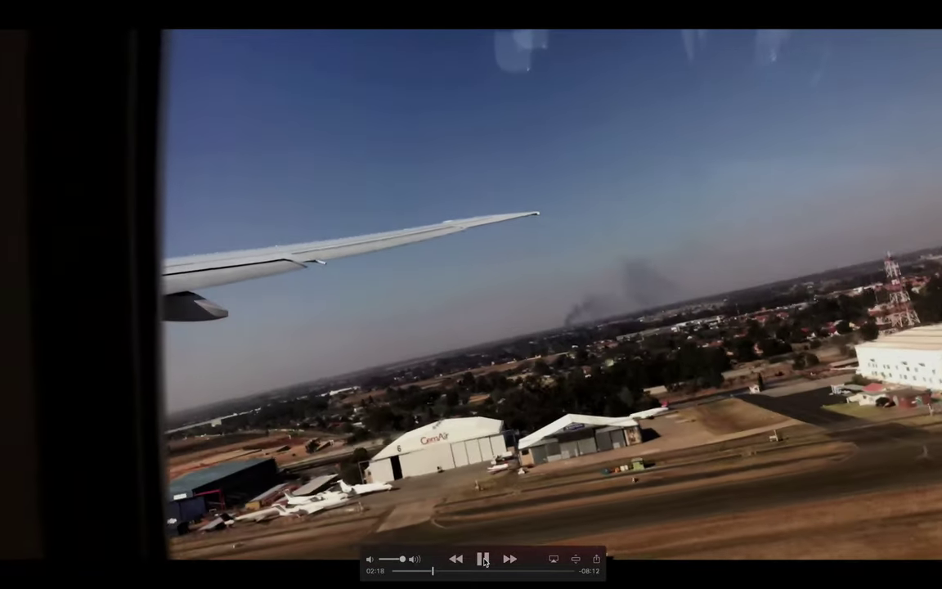
key("Escape")
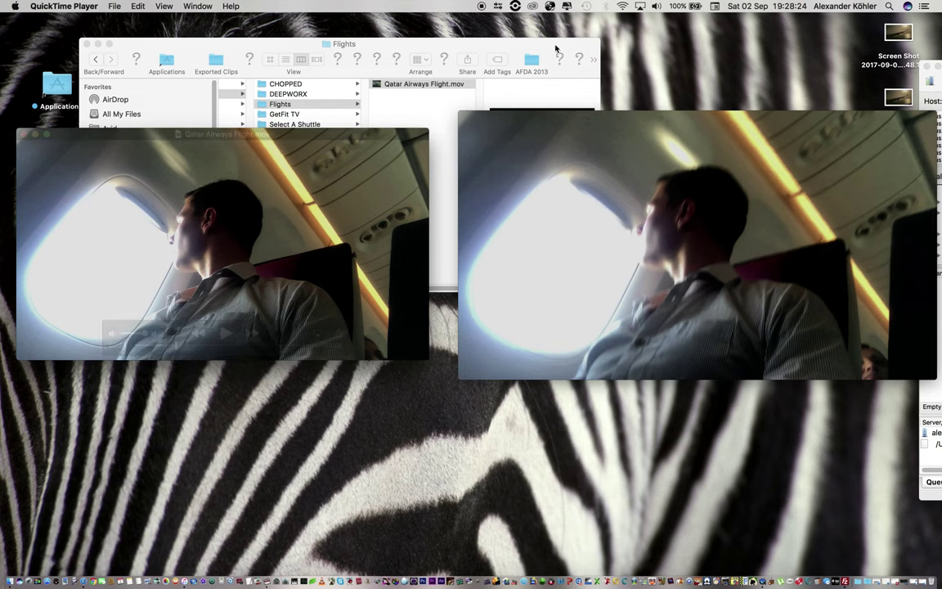
Close the ProRes original player and the remaining QuickTime movie player
mouse_move(479, 123)
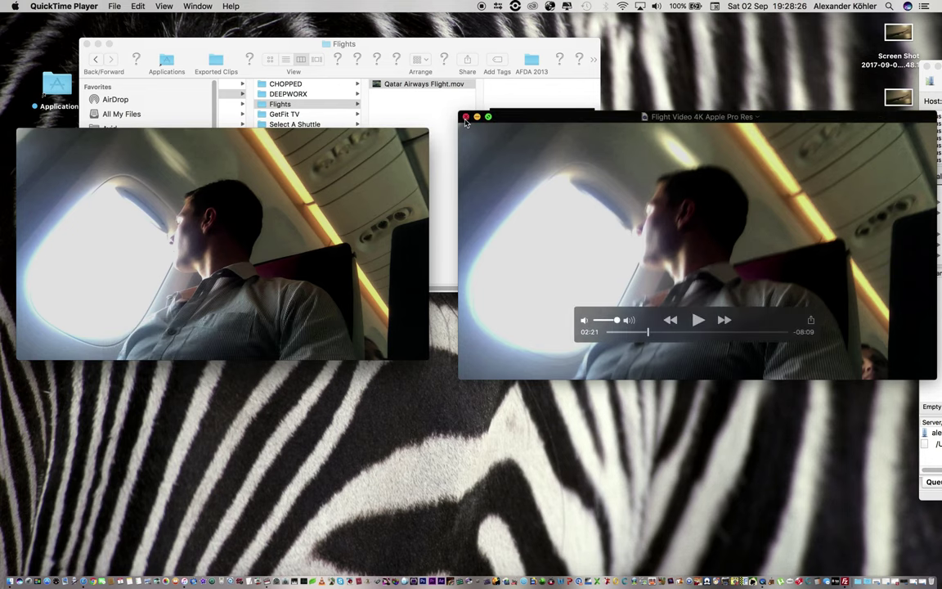
left_click(467, 117)
key("super+q")
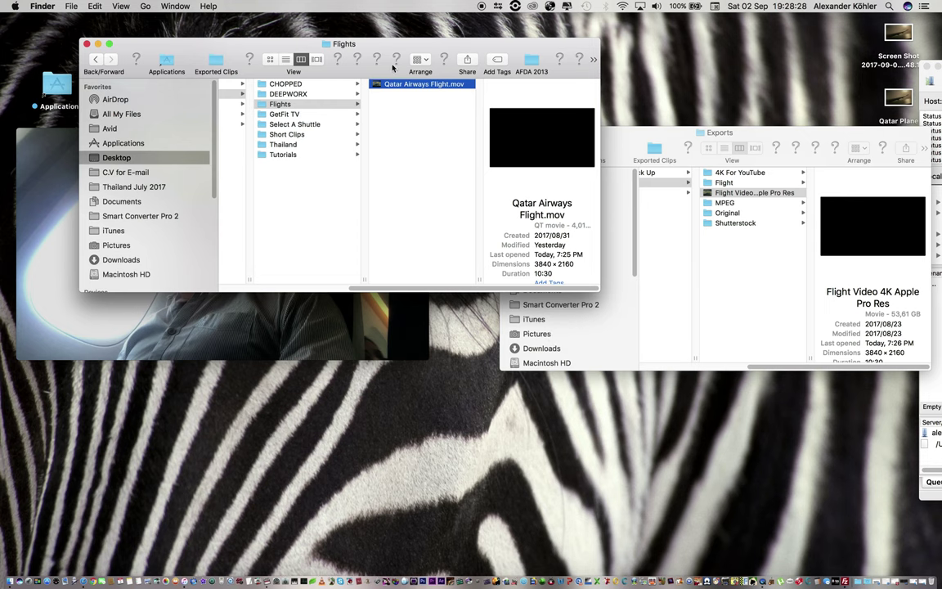
Reopen Qatar Airways Flight.mov and check its 4,01 GB size and 50,93 Mbit/s data rate in the Movie Inspector
double_click(428, 87)
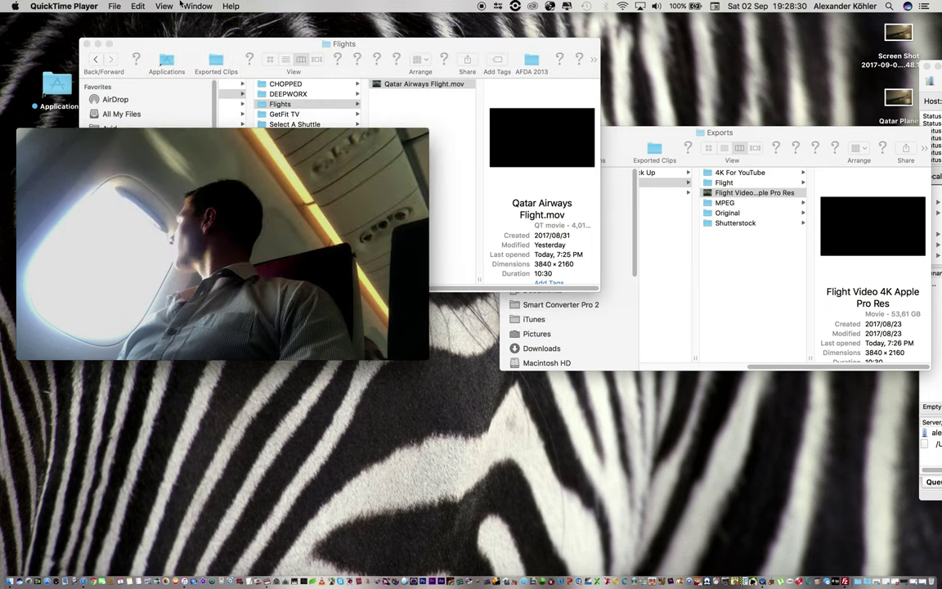
left_click(195, 6)
left_click(232, 95)
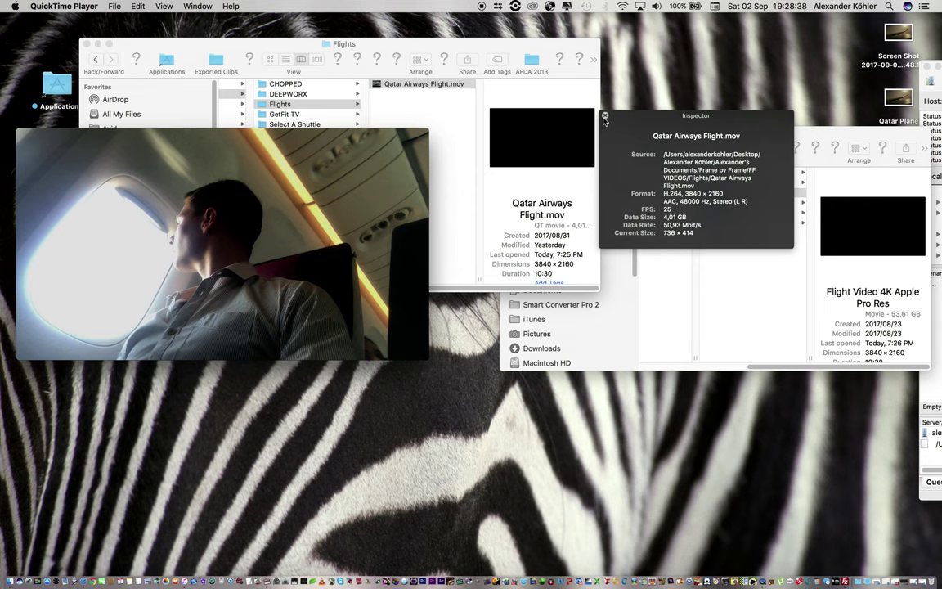
left_click(772, 237)
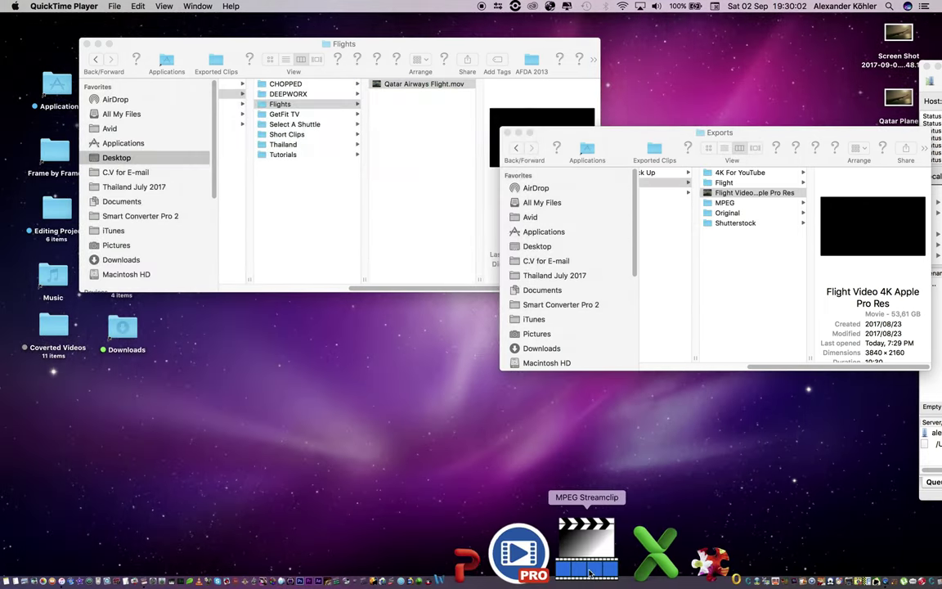
Load the ProRes flight video into MPEG Streamclip and start a QuickTime export
left_click(589, 573)
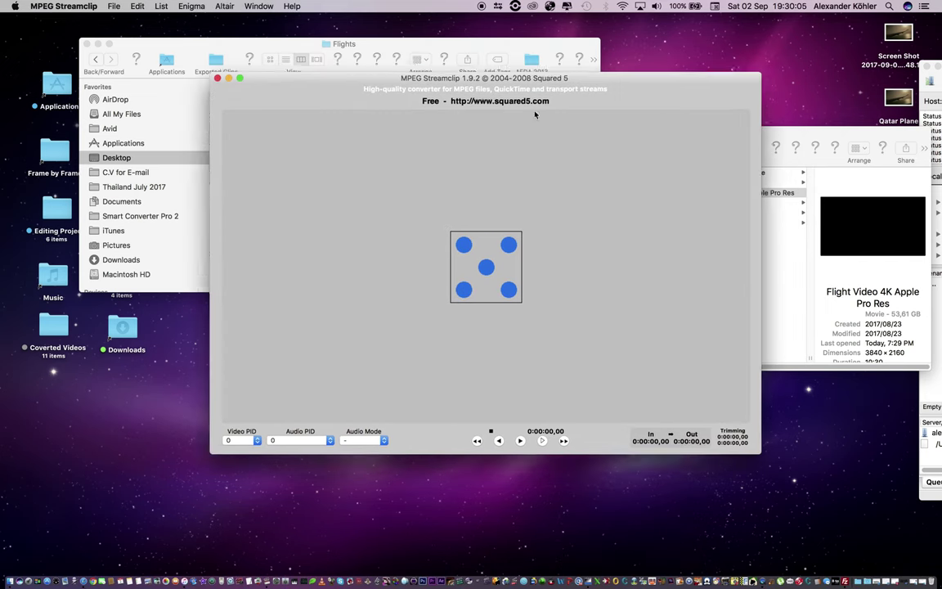
left_click_drag(715, 192, 369, 186)
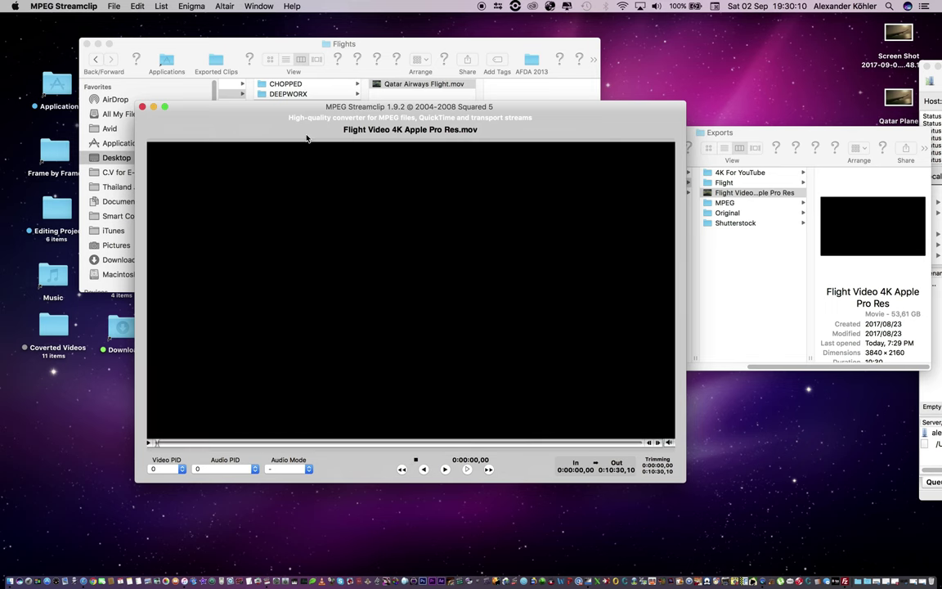
left_click(112, 6)
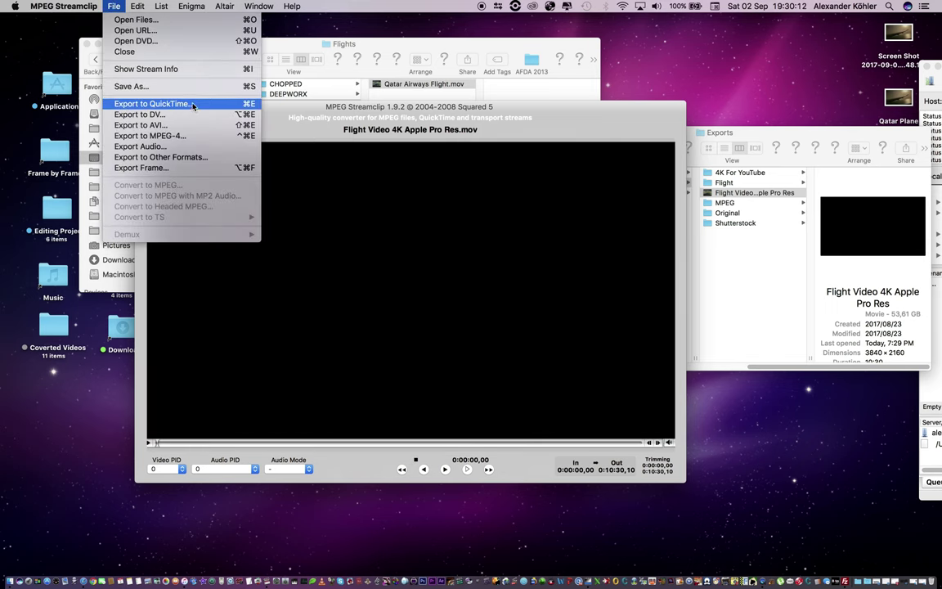
key("Return")
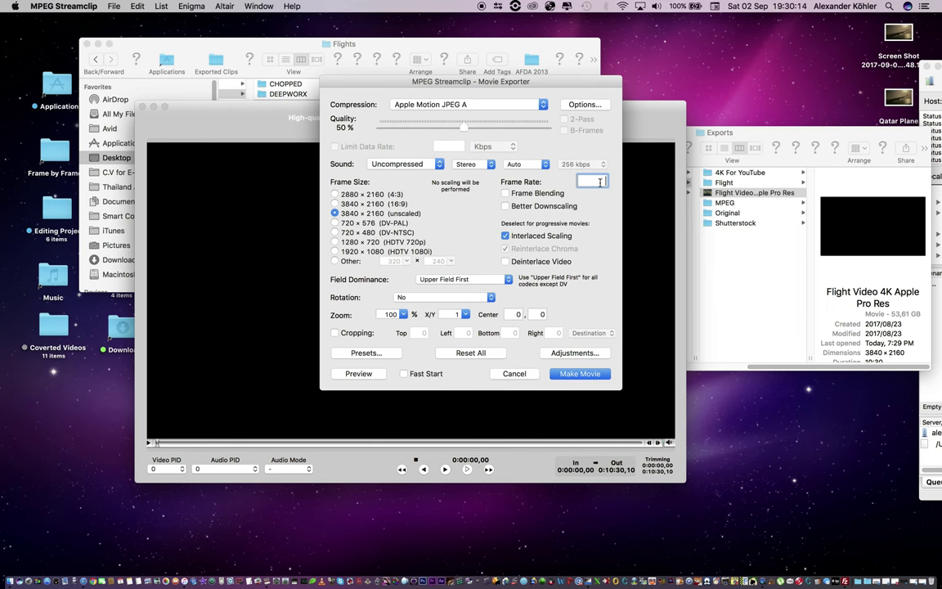
Set the export to H.264 at 100% quality, Interlaced Scaling off, data rate limited to 50000
left_click(509, 237)
left_click_drag(464, 127, 550, 127)
left_click(491, 105)
scroll(540, 113, "up", 12)
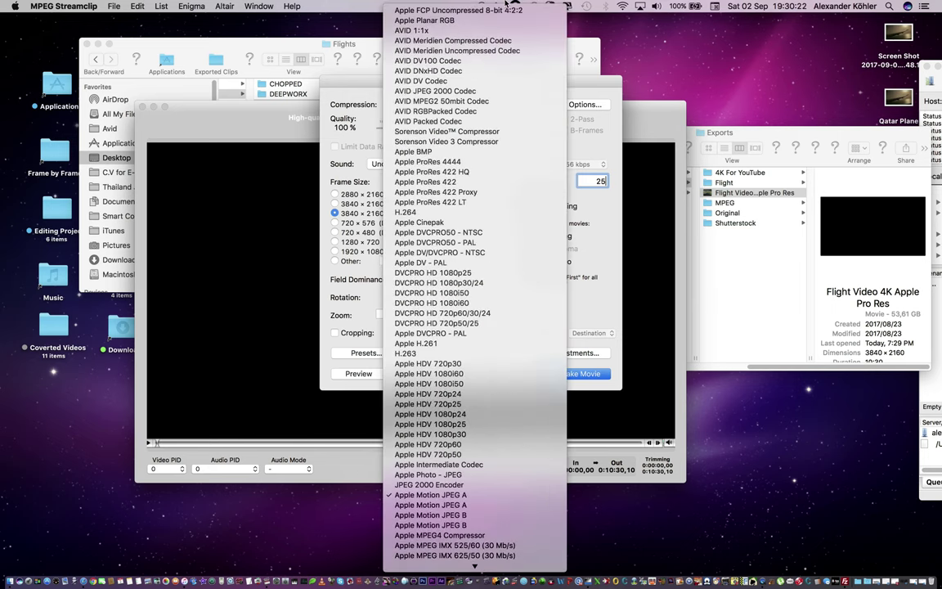
left_click(493, 212)
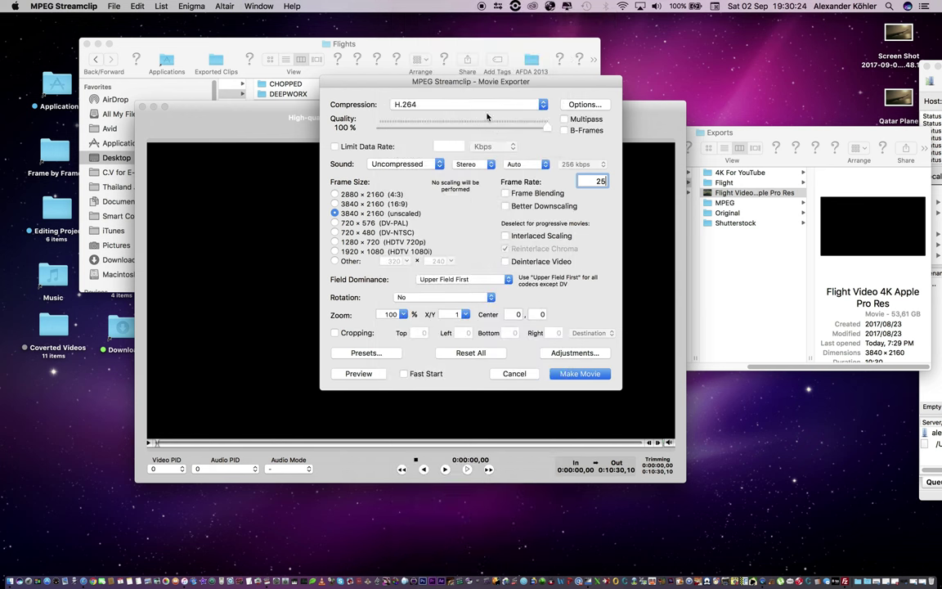
left_click(441, 147)
type("5000")
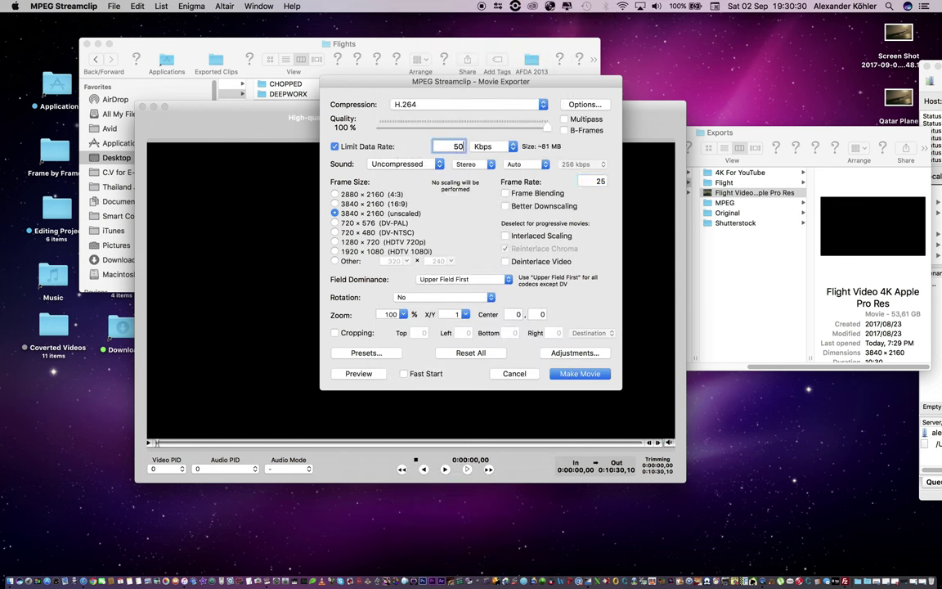
type("0")
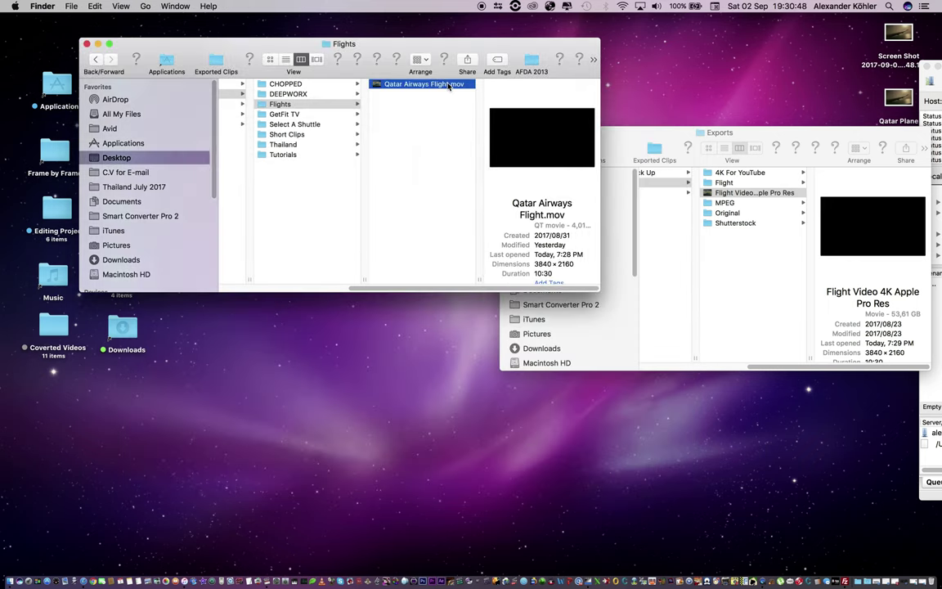
double_click(448, 86)
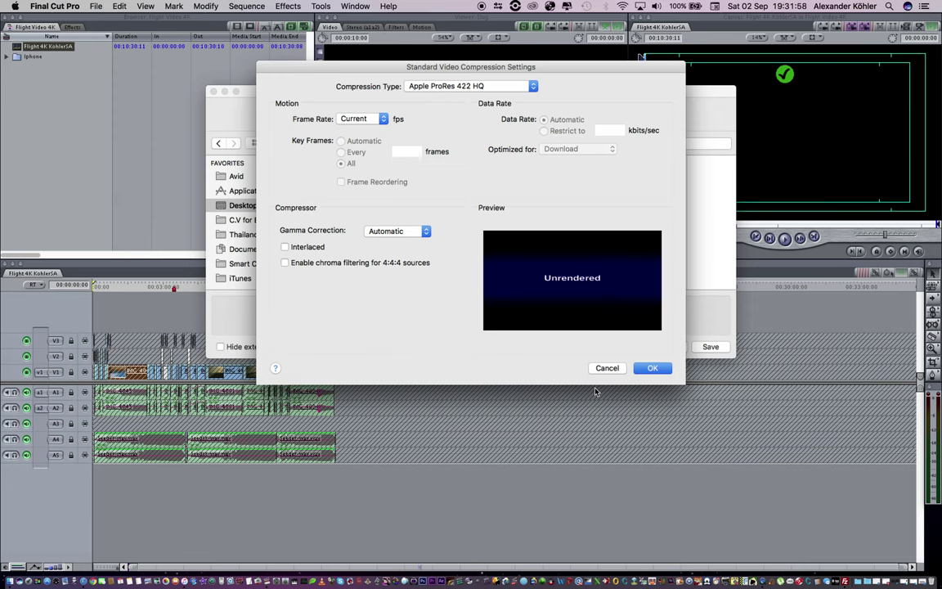